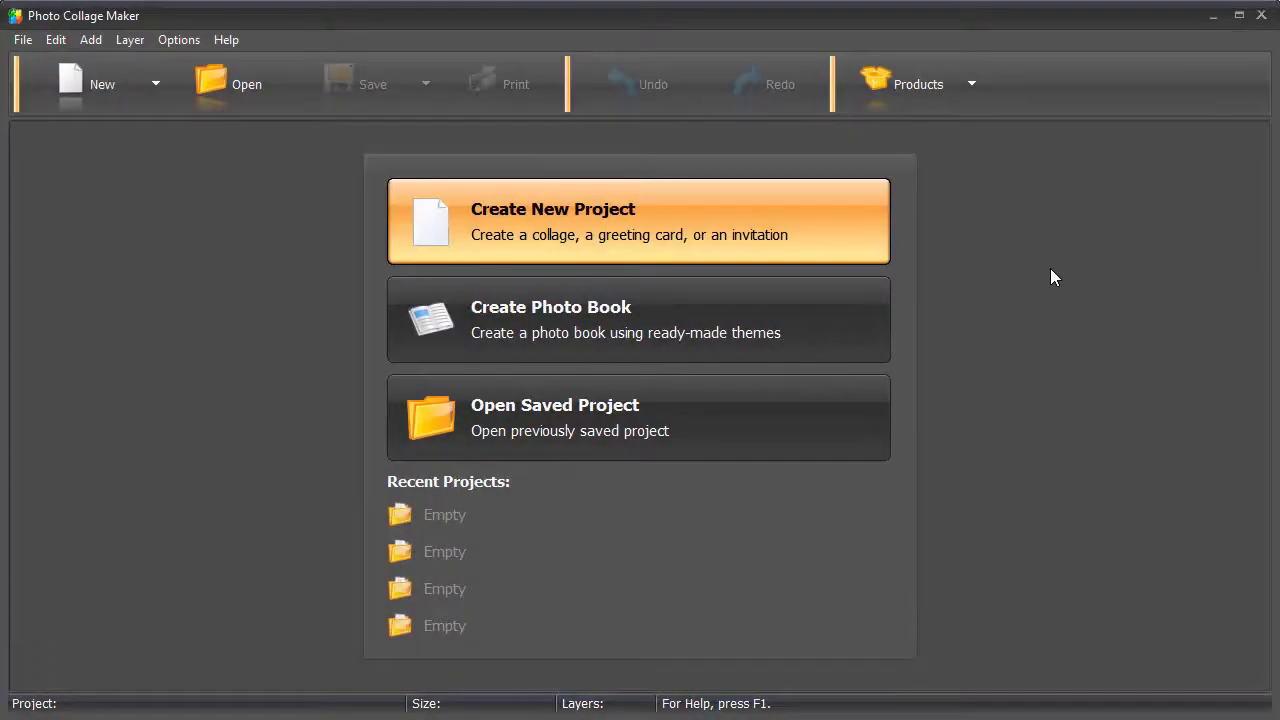
# Start a new Auto Collage project as a Shape Collage using the heart shape.
pyautogui.click(732, 213)
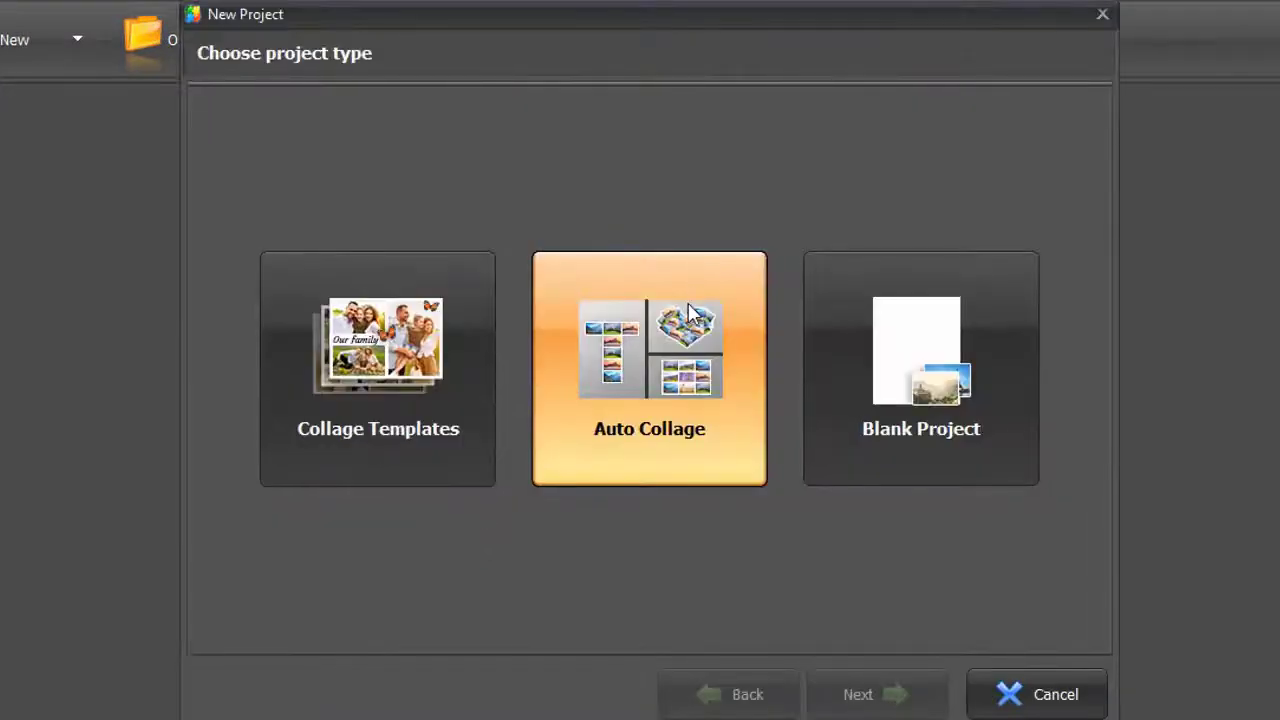
pyautogui.click(681, 346)
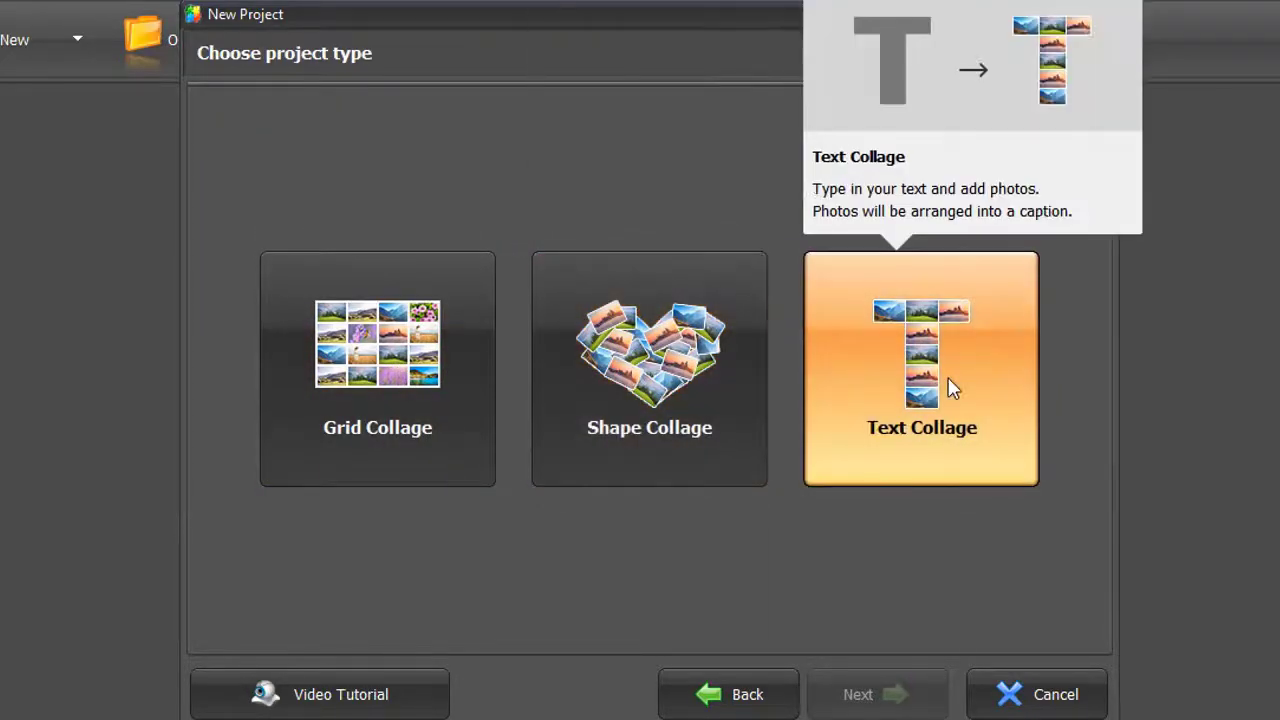
pyautogui.click(674, 386)
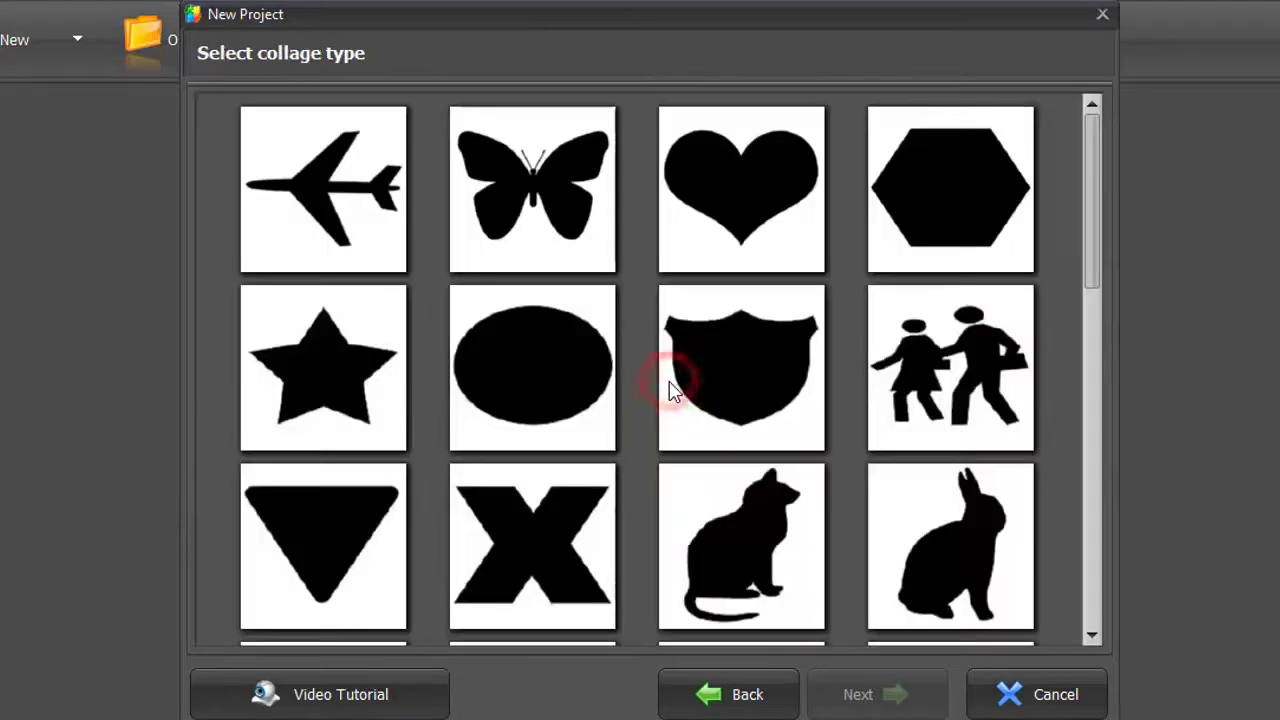
pyautogui.click(718, 190)
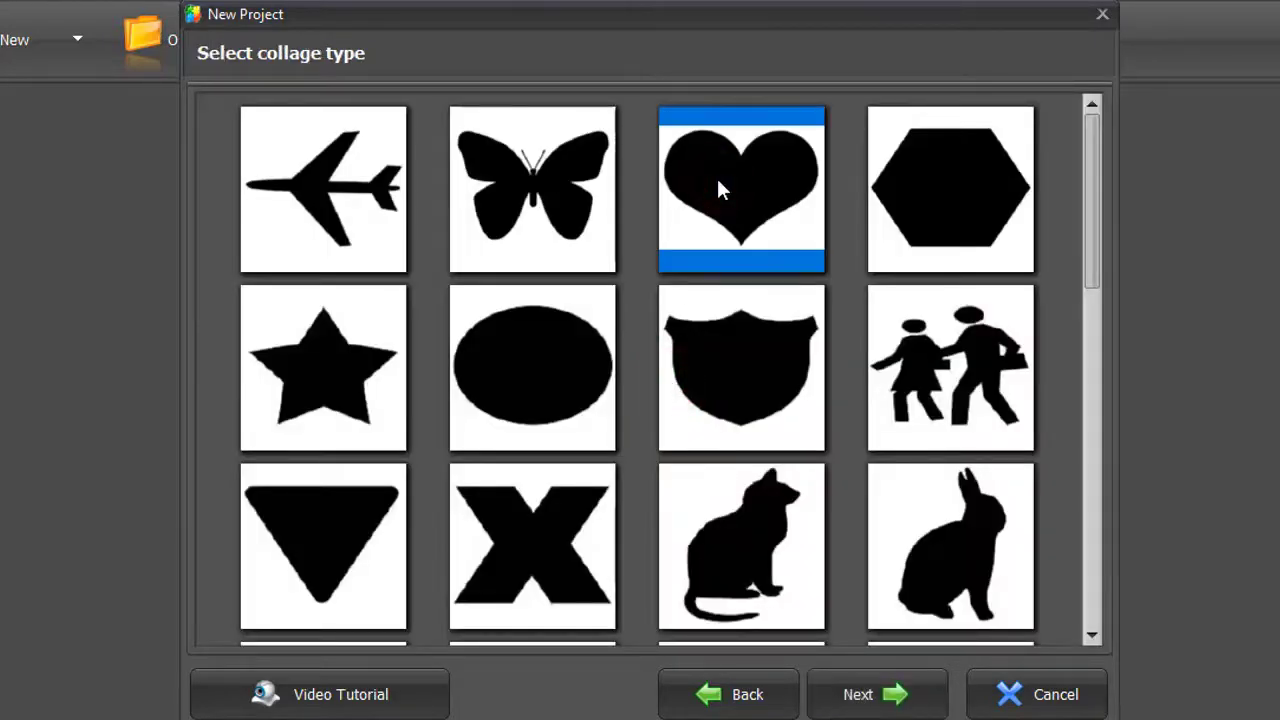
pyautogui.click(888, 690)
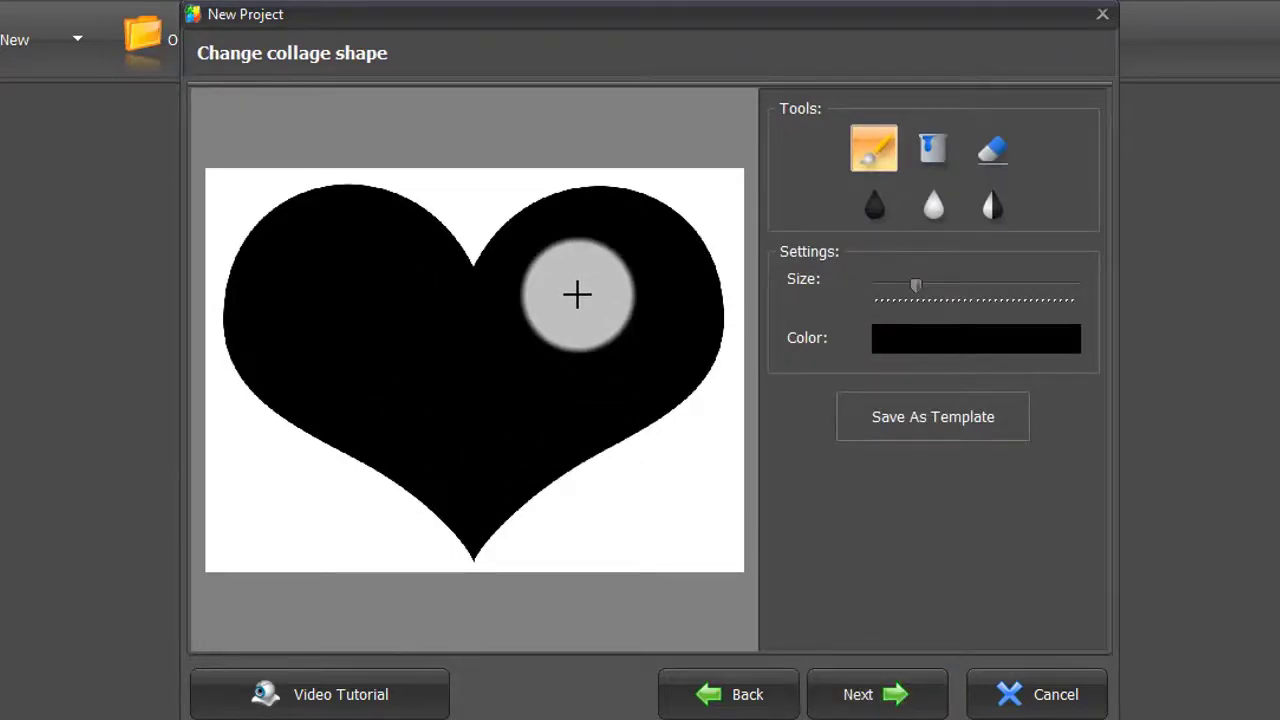
# Set the collage page size to the A4 297 x 210 mm preset.
pyautogui.click(870, 690)
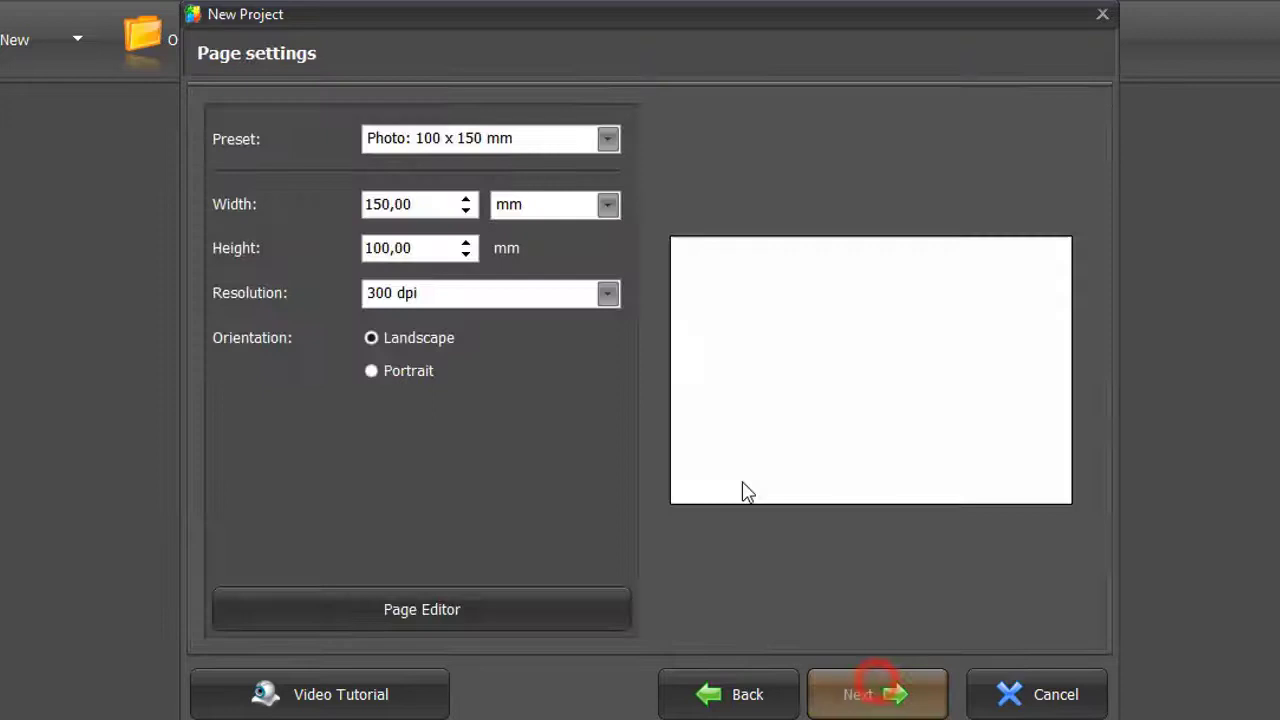
pyautogui.click(608, 140)
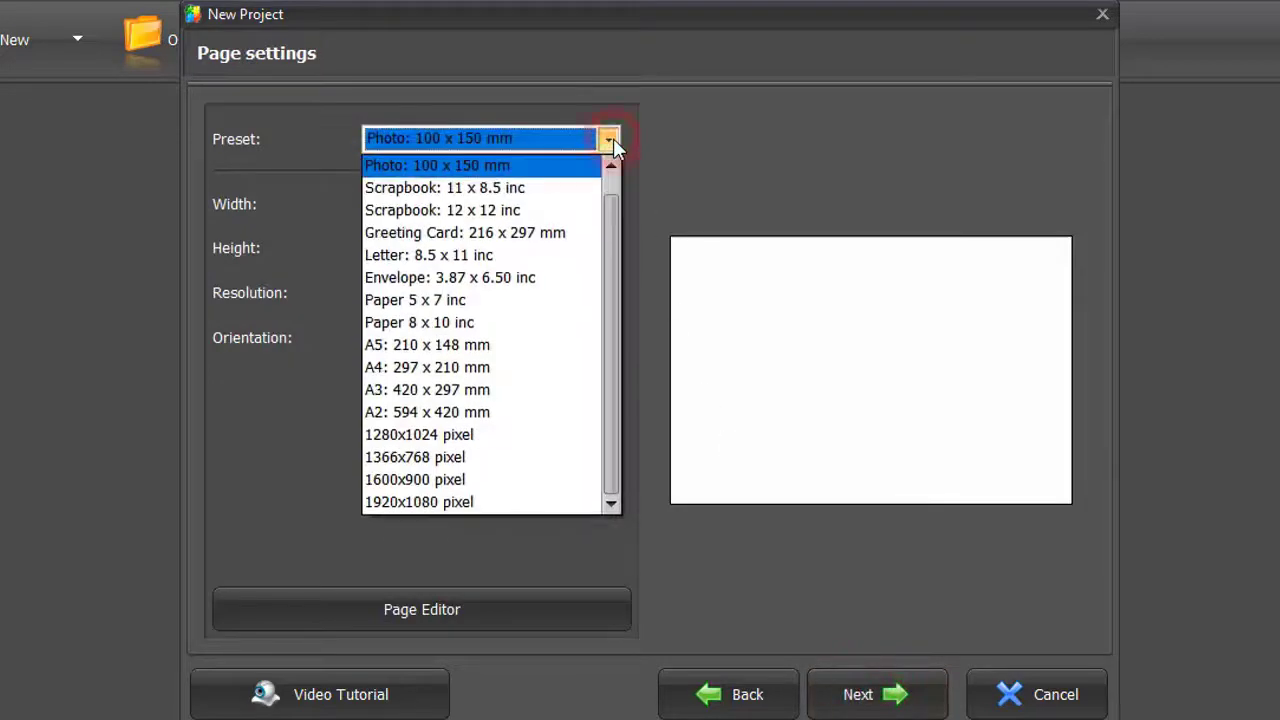
pyautogui.click(490, 367)
pyautogui.click(881, 692)
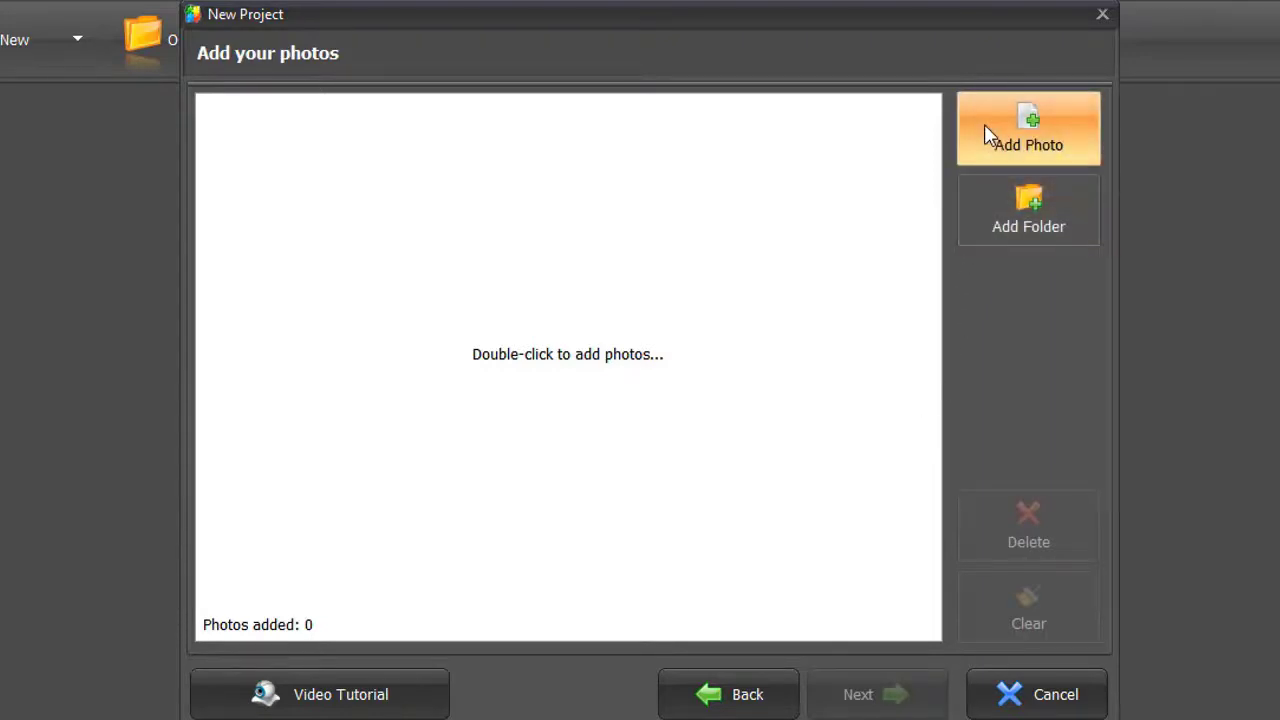
# Add all photos from the Desktop's Our Wedding folder and build the heart collage.
pyautogui.click(985, 206)
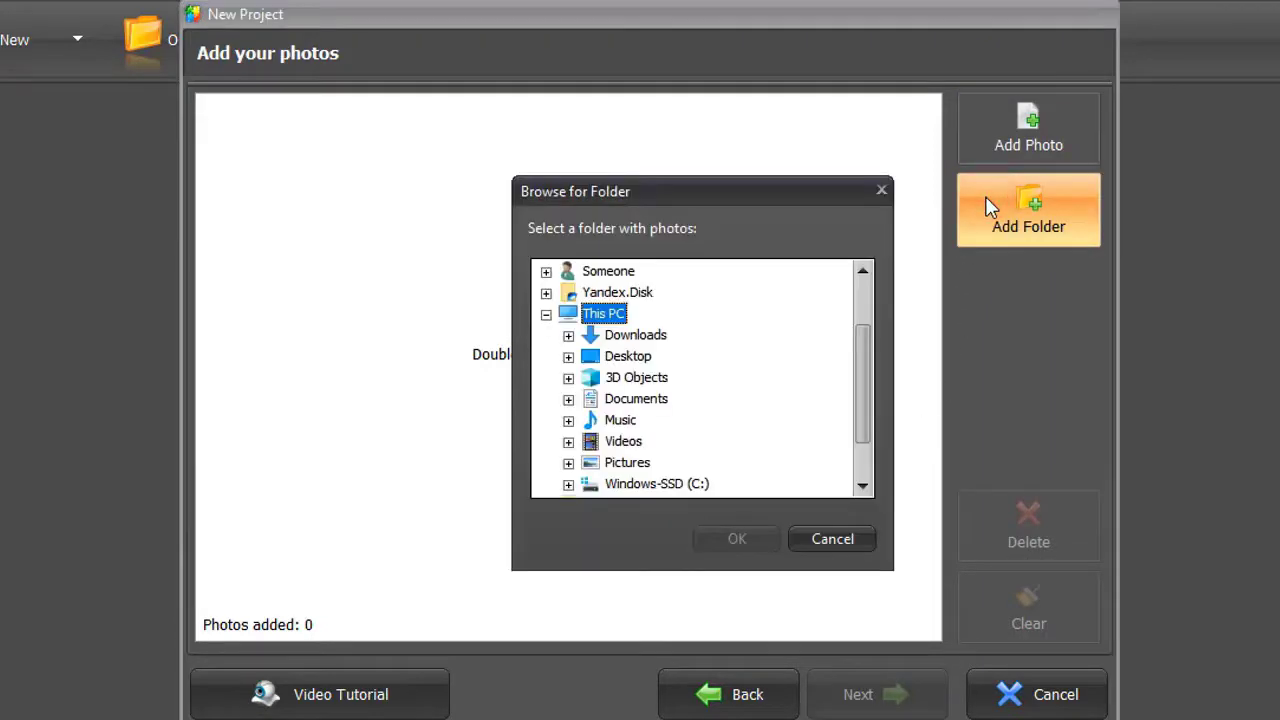
pyautogui.click(568, 356)
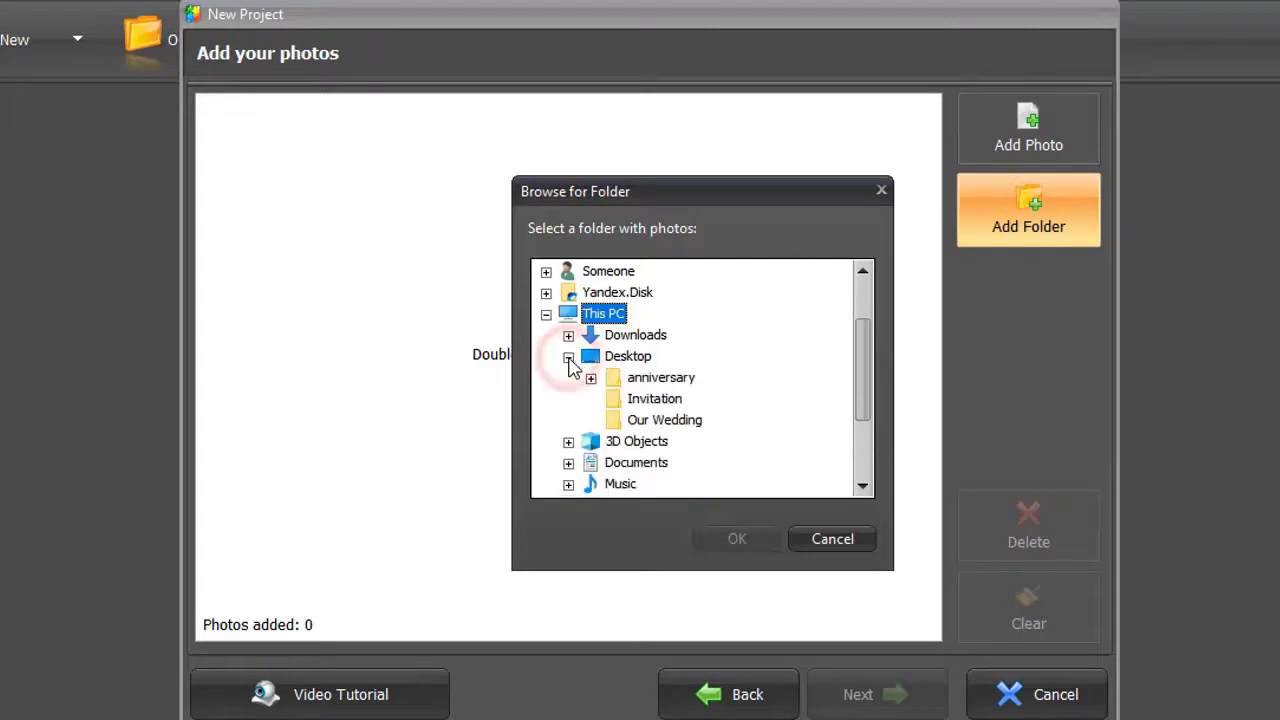
pyautogui.click(646, 424)
pyautogui.click(734, 538)
pyautogui.click(870, 693)
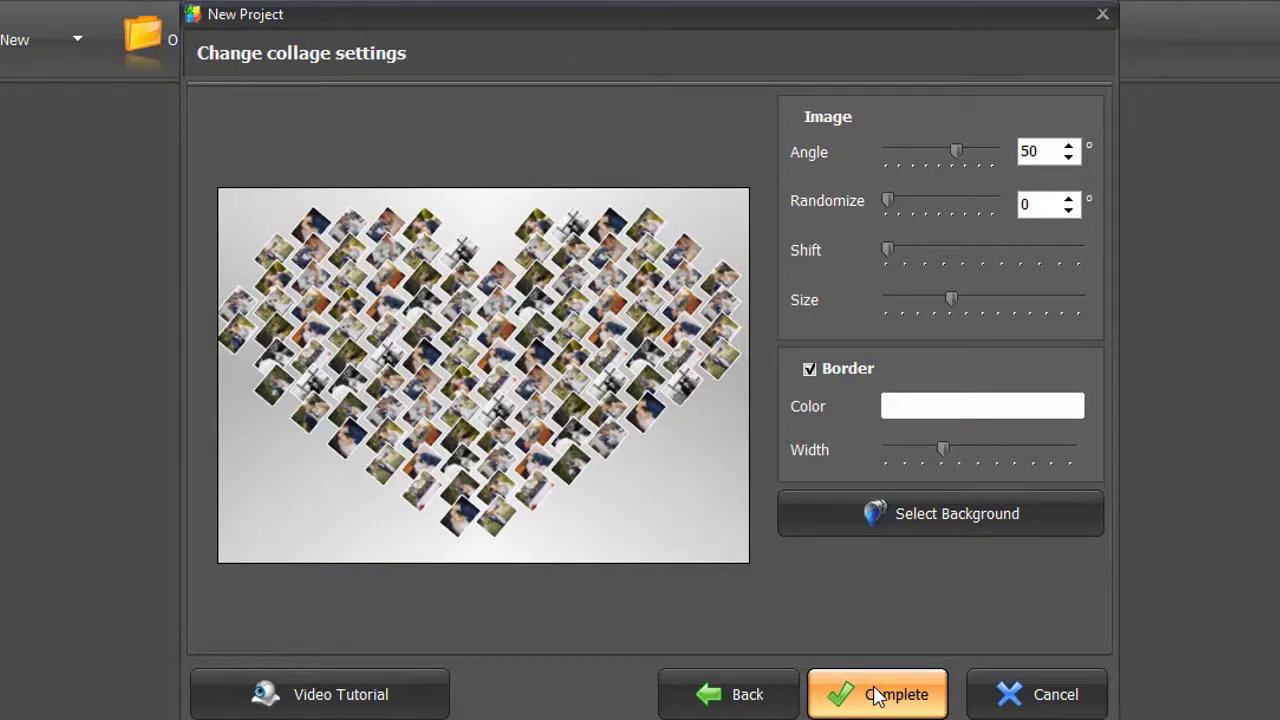
# Replace the grey background with the beige texture from the Background Collection.
pyautogui.click(904, 496)
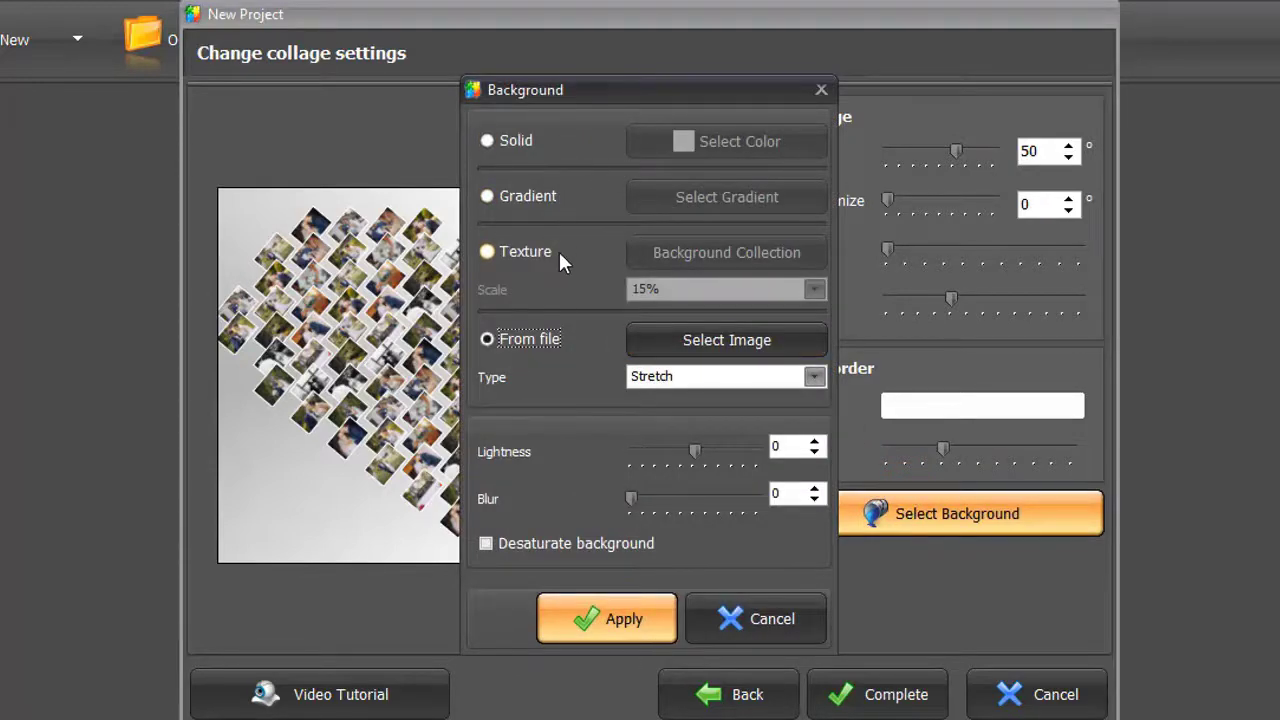
pyautogui.click(488, 253)
pyautogui.click(663, 258)
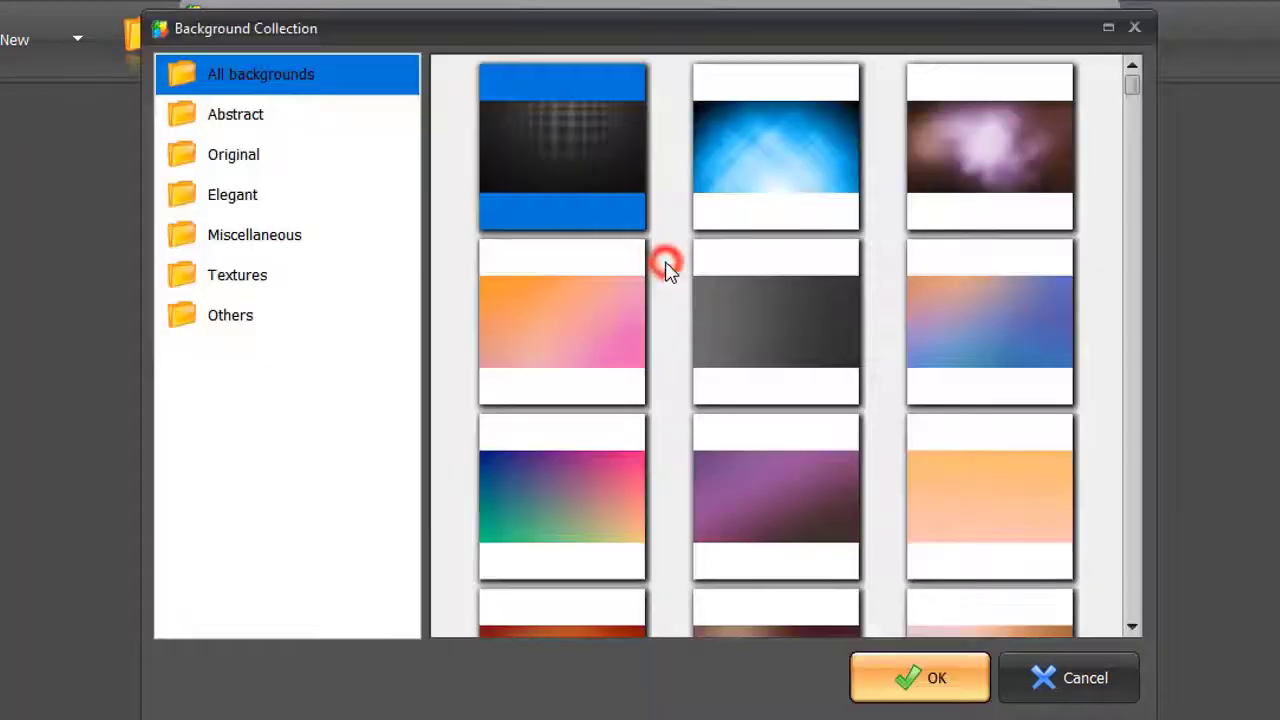
pyautogui.moveTo(1135, 82); pyautogui.dragTo(1131, 138)
pyautogui.click(582, 308)
pyautogui.click(894, 678)
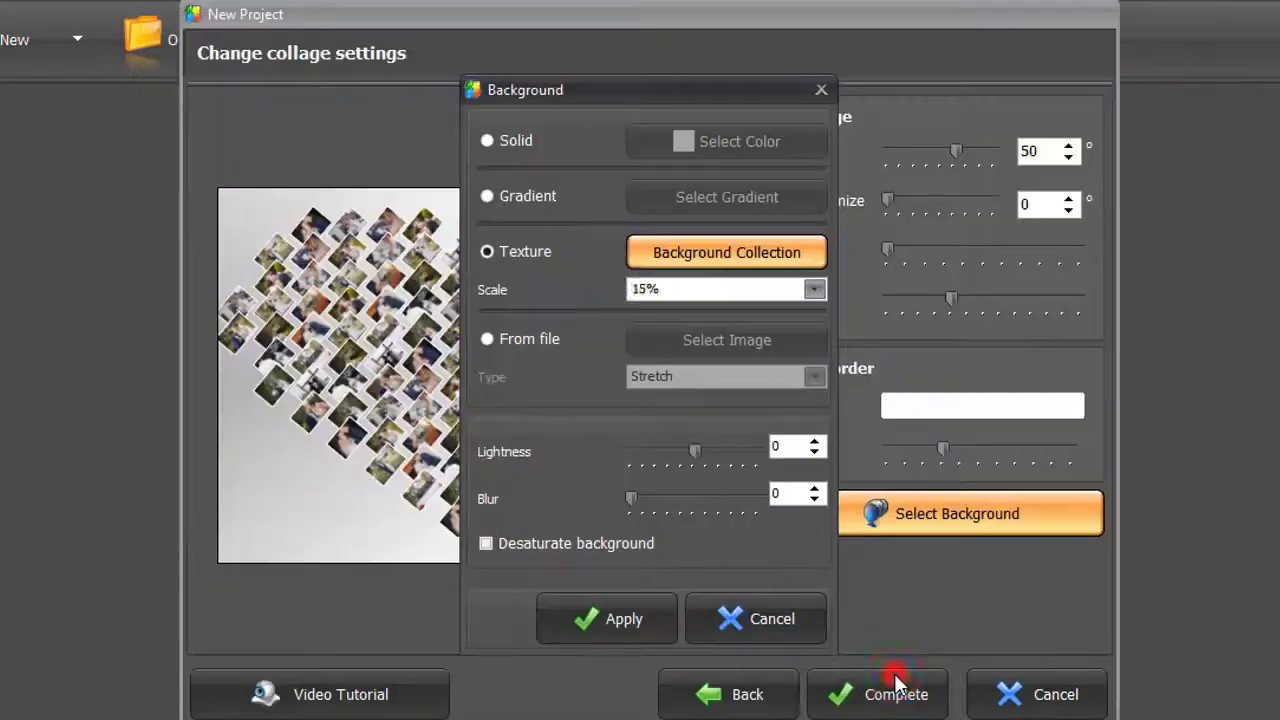
pyautogui.click(617, 620)
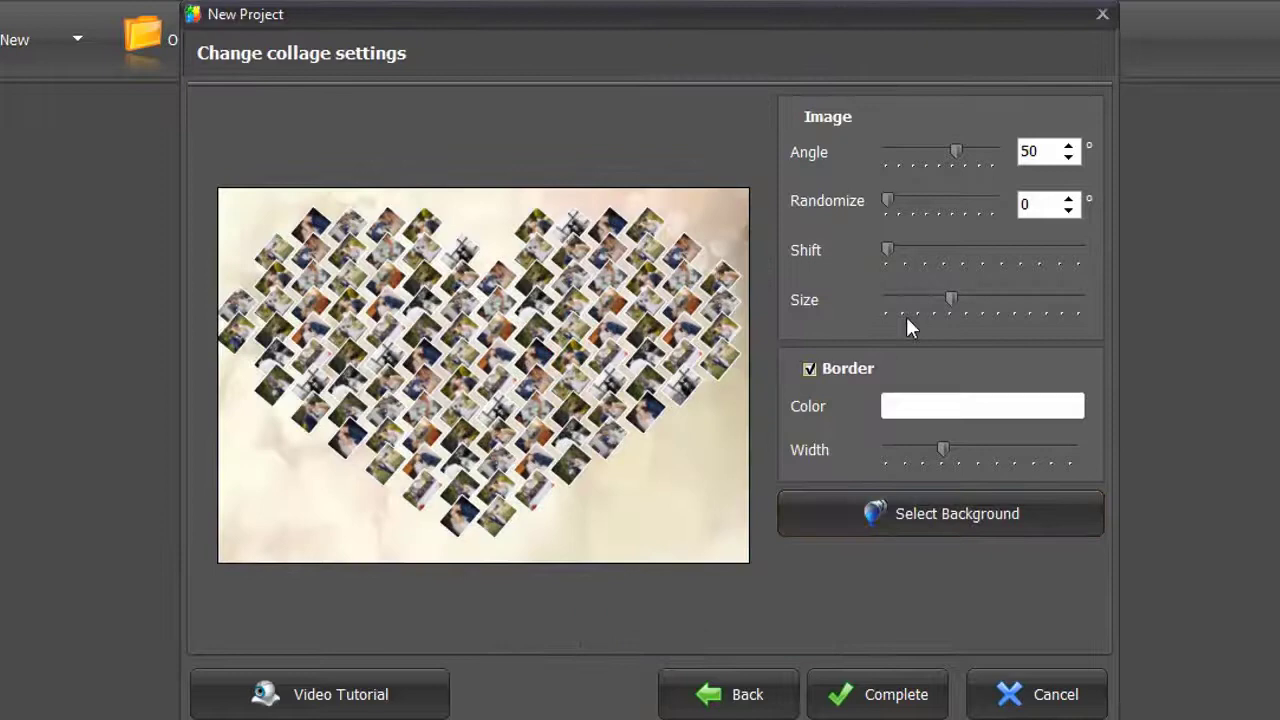
# Tilt the photos to a 36° angle with 30° randomization and refresh the preview.
pyautogui.click(1068, 157)
pyautogui.click(1068, 157)
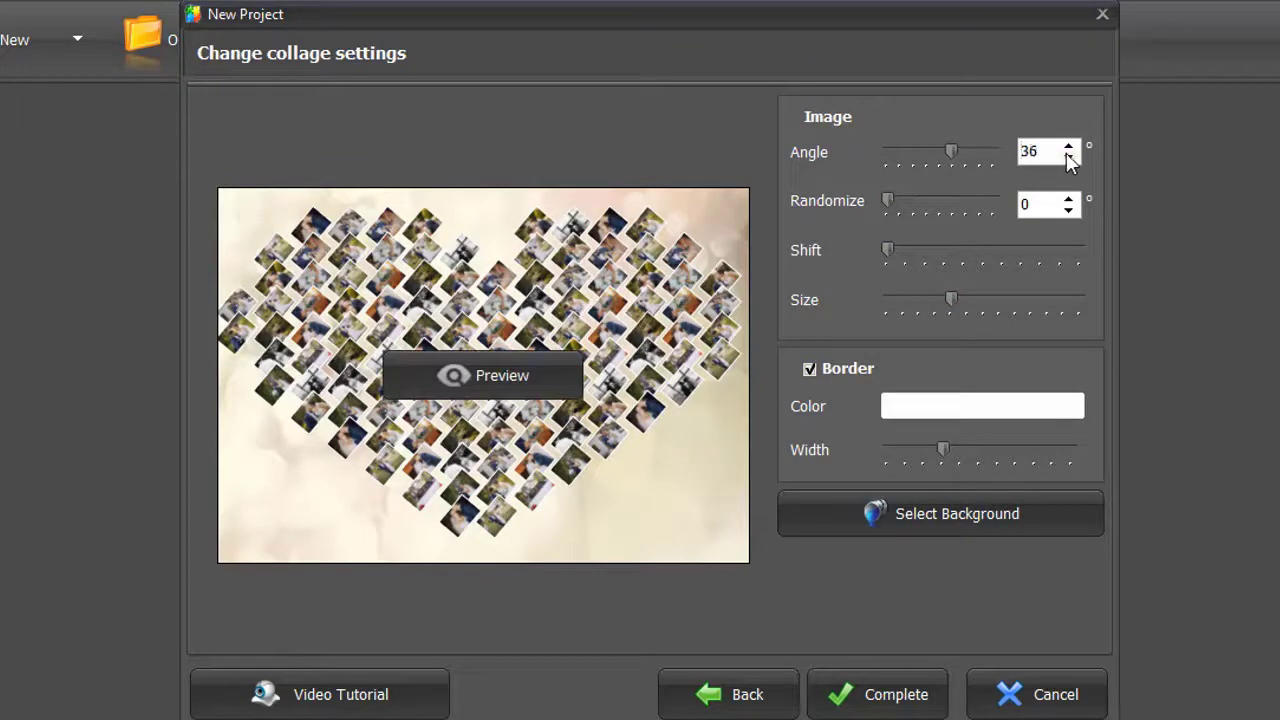
pyautogui.moveTo(891, 202); pyautogui.dragTo(906, 202)
pyautogui.click(500, 374)
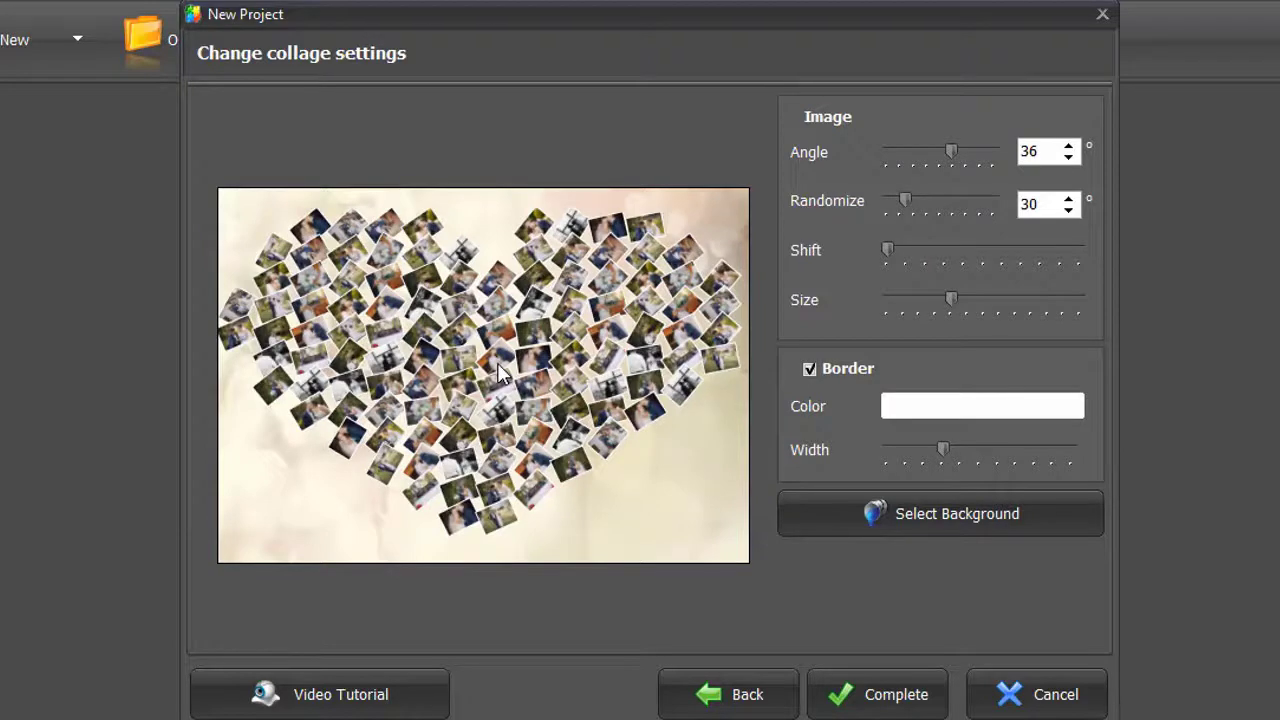
# Shrink the photos, widen their borders, rebuild, and finish the collage into the editor.
pyautogui.moveTo(951, 298); pyautogui.dragTo(939, 297)
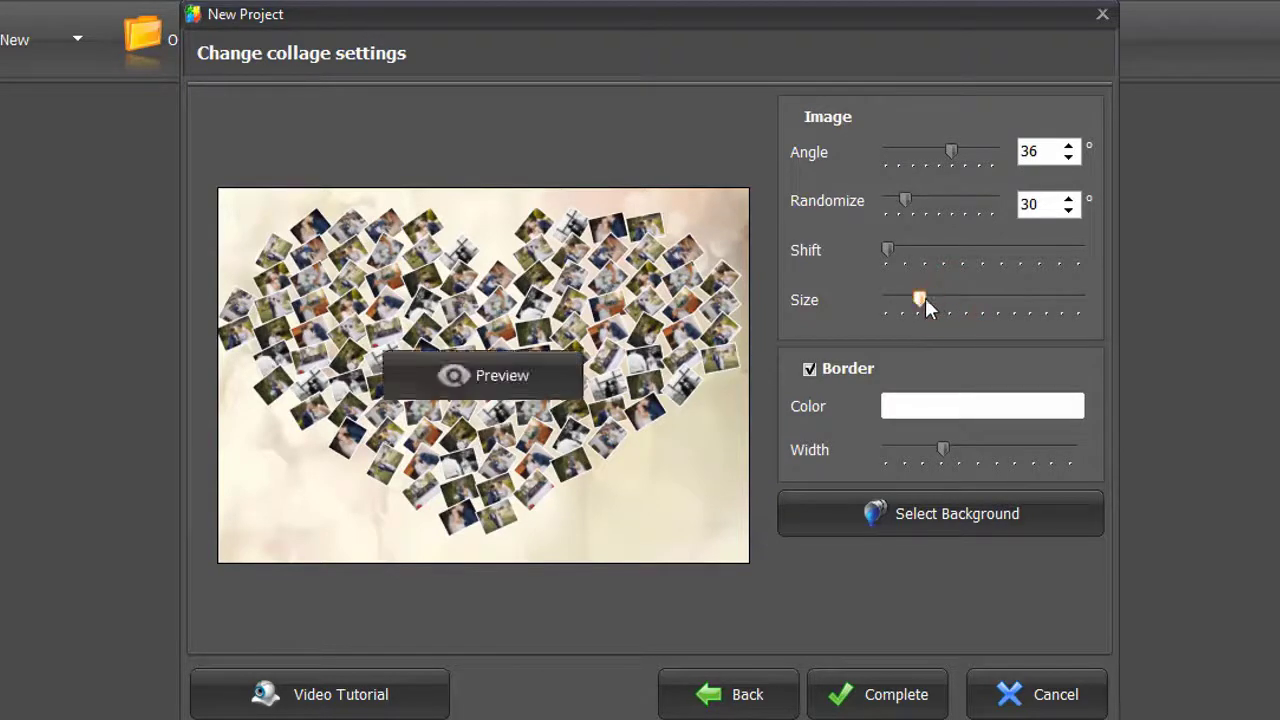
pyautogui.moveTo(942, 450); pyautogui.dragTo(951, 451)
pyautogui.click(536, 366)
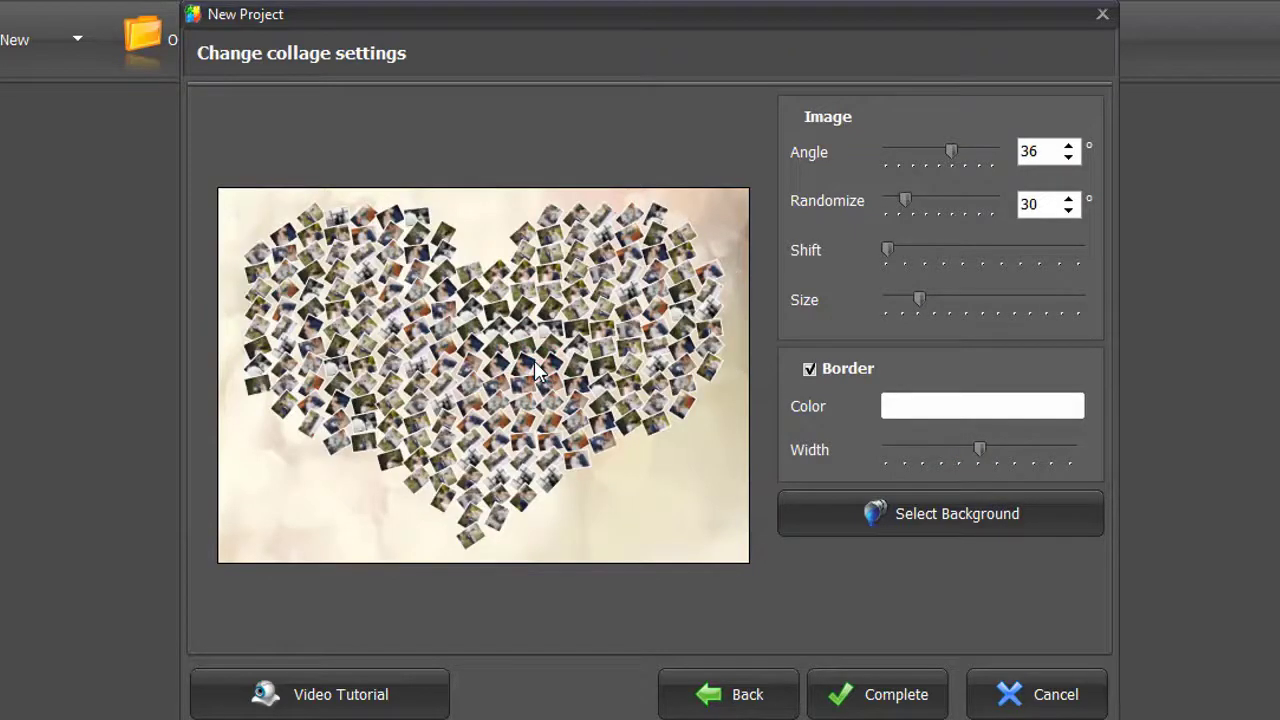
pyautogui.click(850, 690)
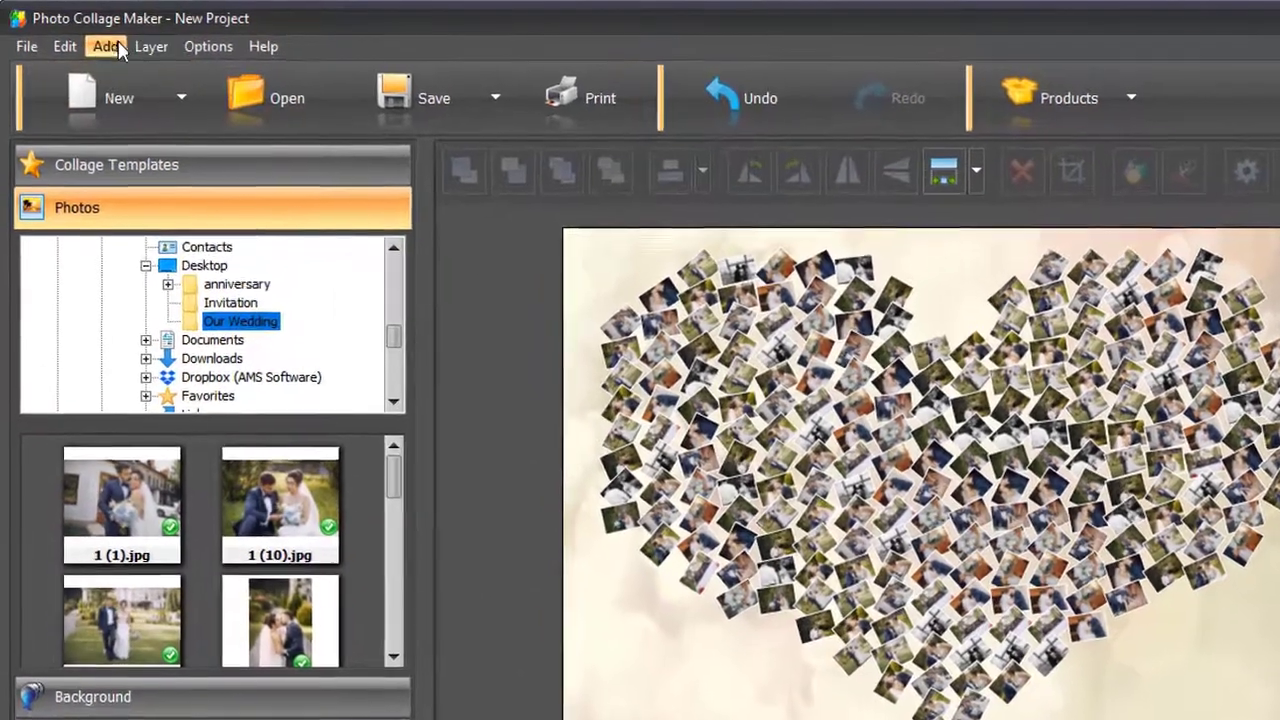
# Insert wedding photo 1 (13) from the Our Wedding folder into the collage.
pyautogui.click(108, 47)
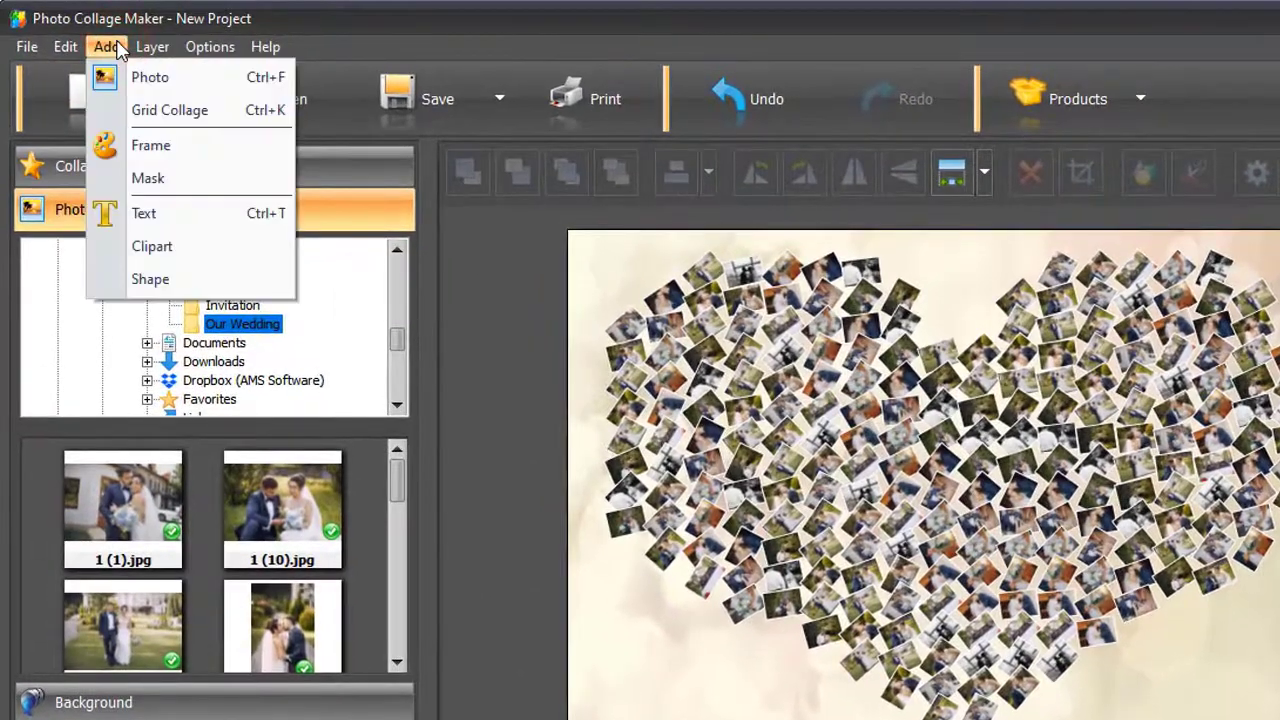
pyautogui.click(122, 70)
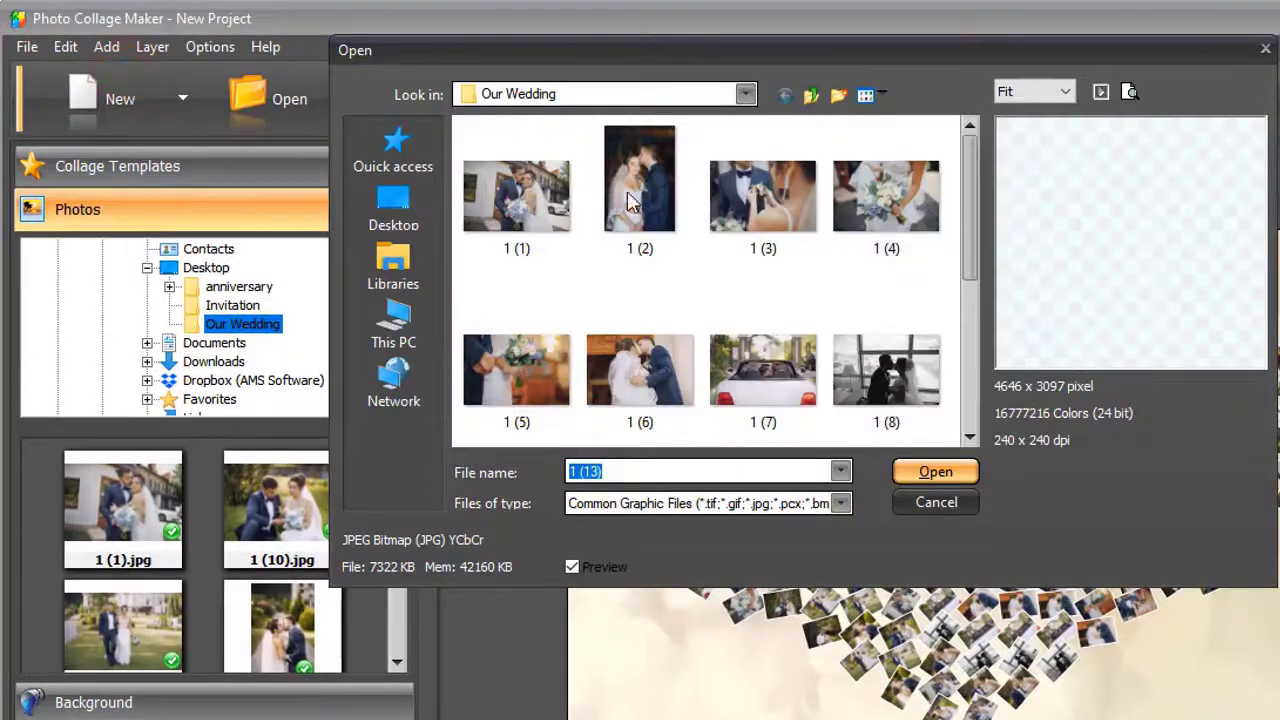
pyautogui.moveTo(971, 257); pyautogui.dragTo(971, 405)
pyautogui.click(523, 393)
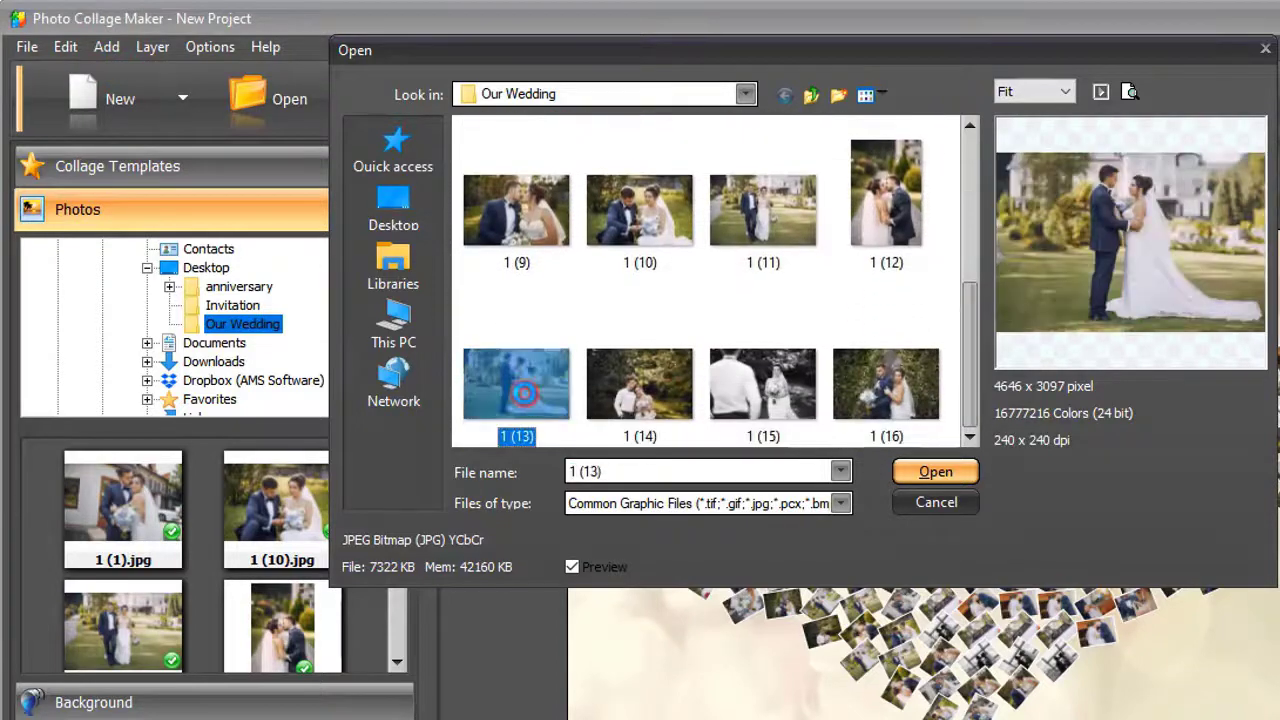
pyautogui.doubleClick(523, 393)
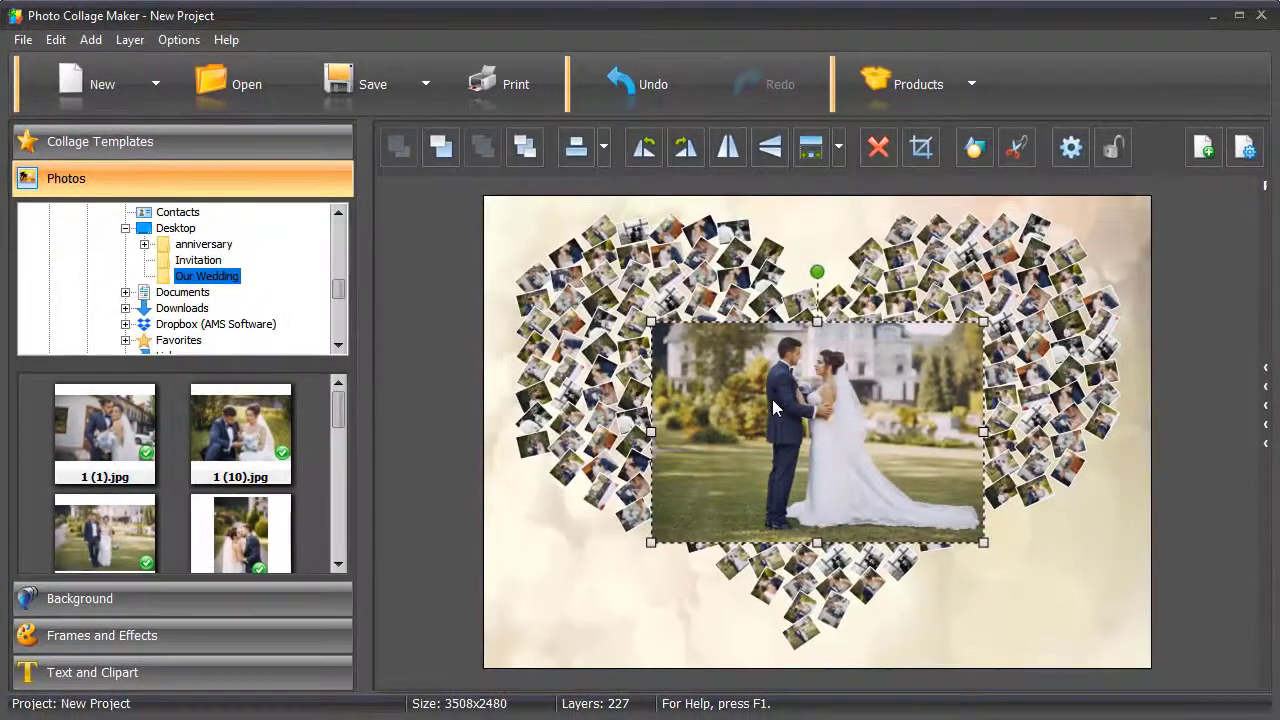
# Position and shrink photo 1 (13) to fit in the heart's centre.
pyautogui.moveTo(773, 405); pyautogui.dragTo(767, 389)
pyautogui.moveTo(977, 304); pyautogui.dragTo(948, 318)
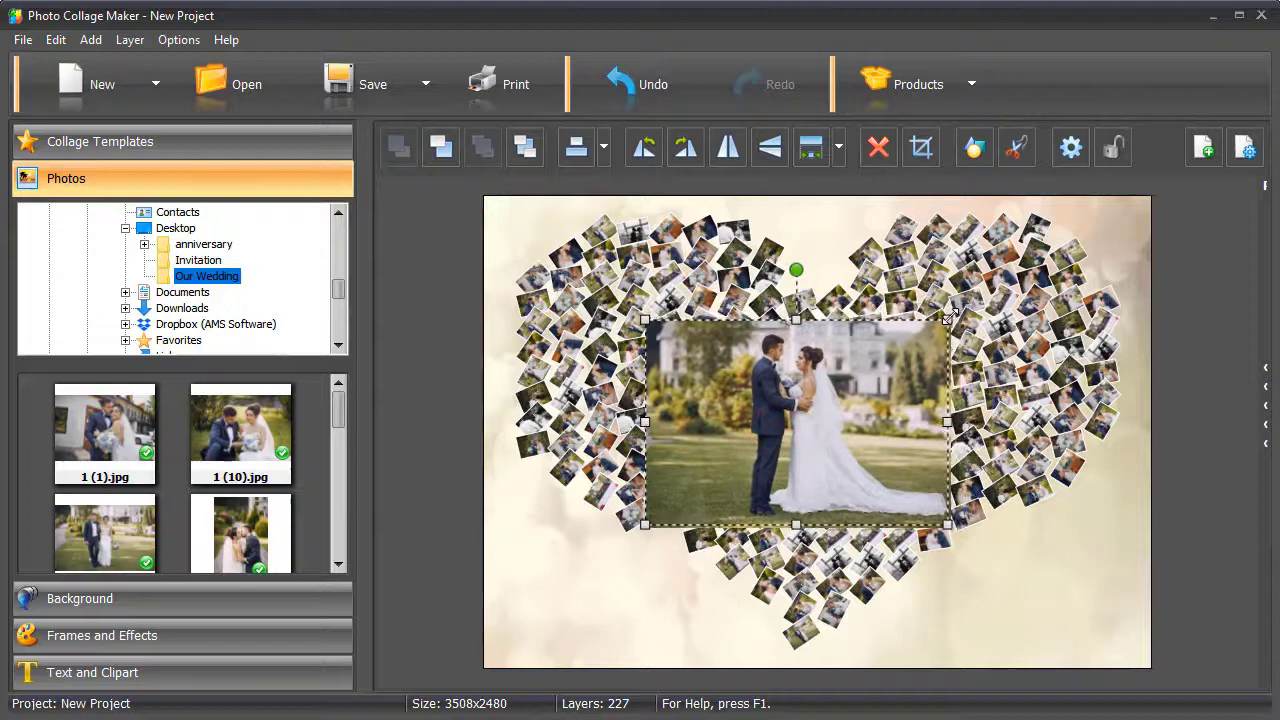
pyautogui.moveTo(862, 389); pyautogui.dragTo(884, 374)
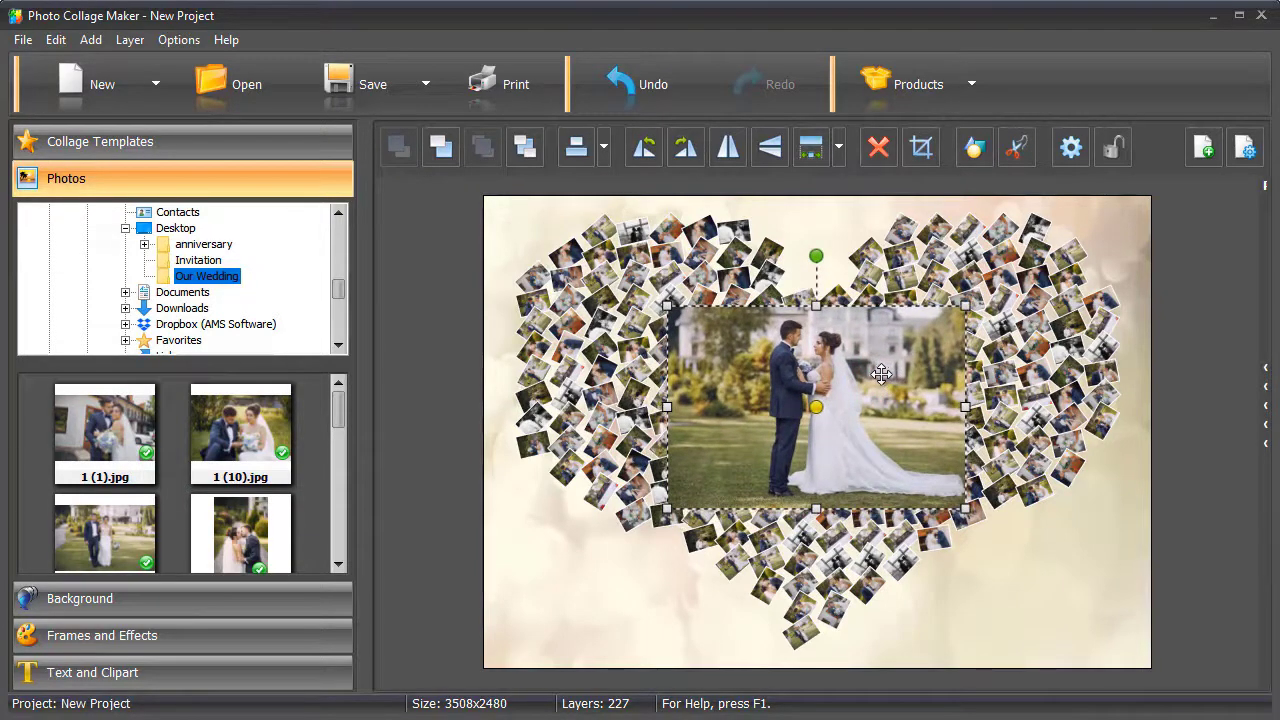
# Give the centre photo a white border in its settings.
pyautogui.rightClick(758, 394)
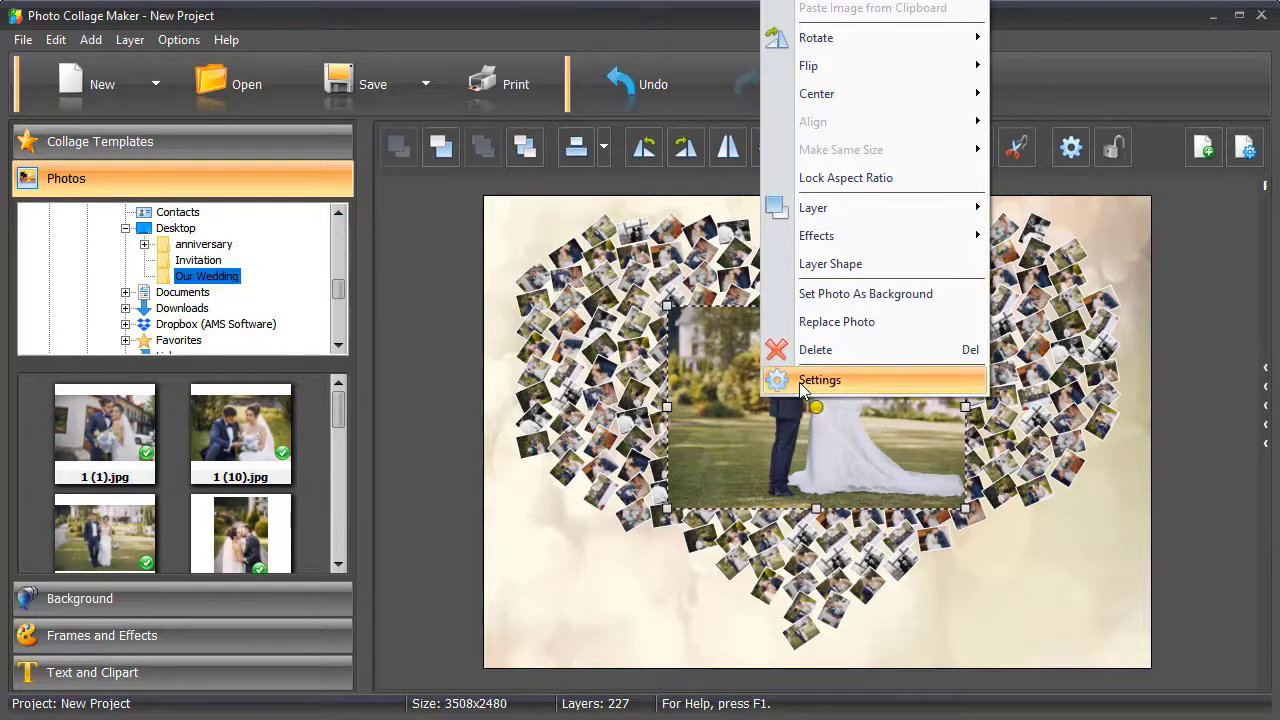
pyautogui.click(799, 382)
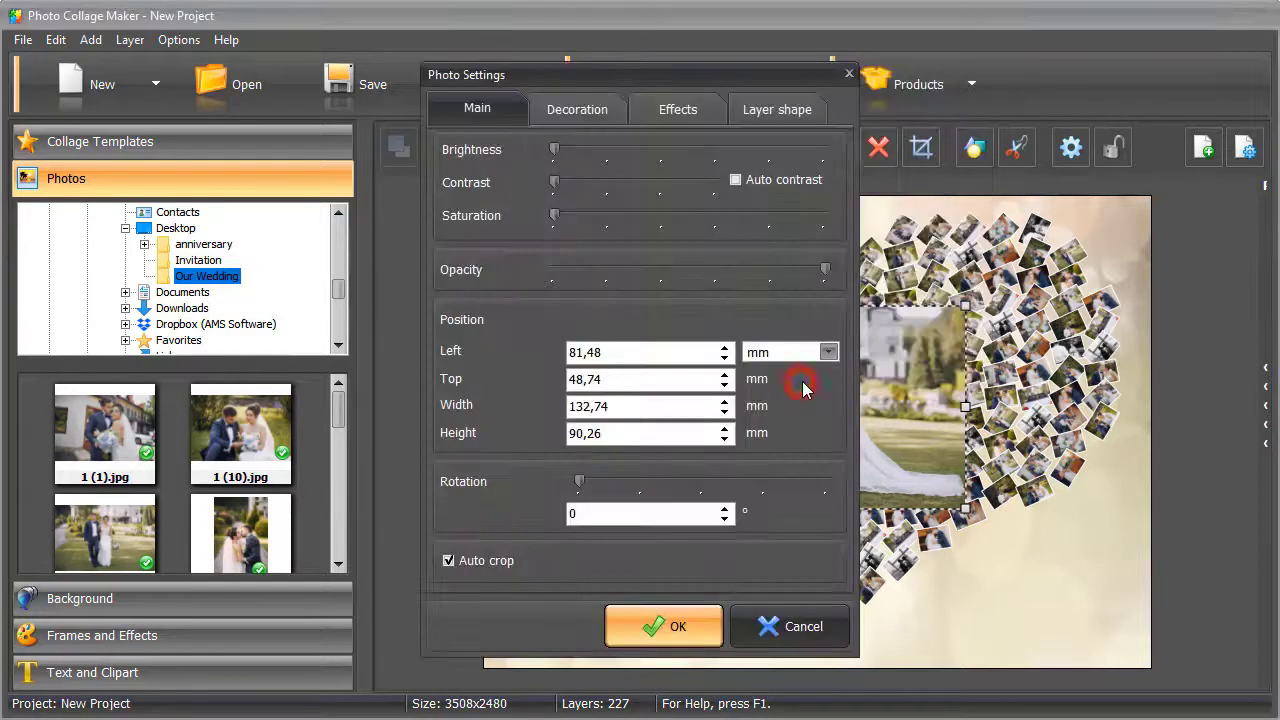
pyautogui.click(668, 112)
pyautogui.click(448, 153)
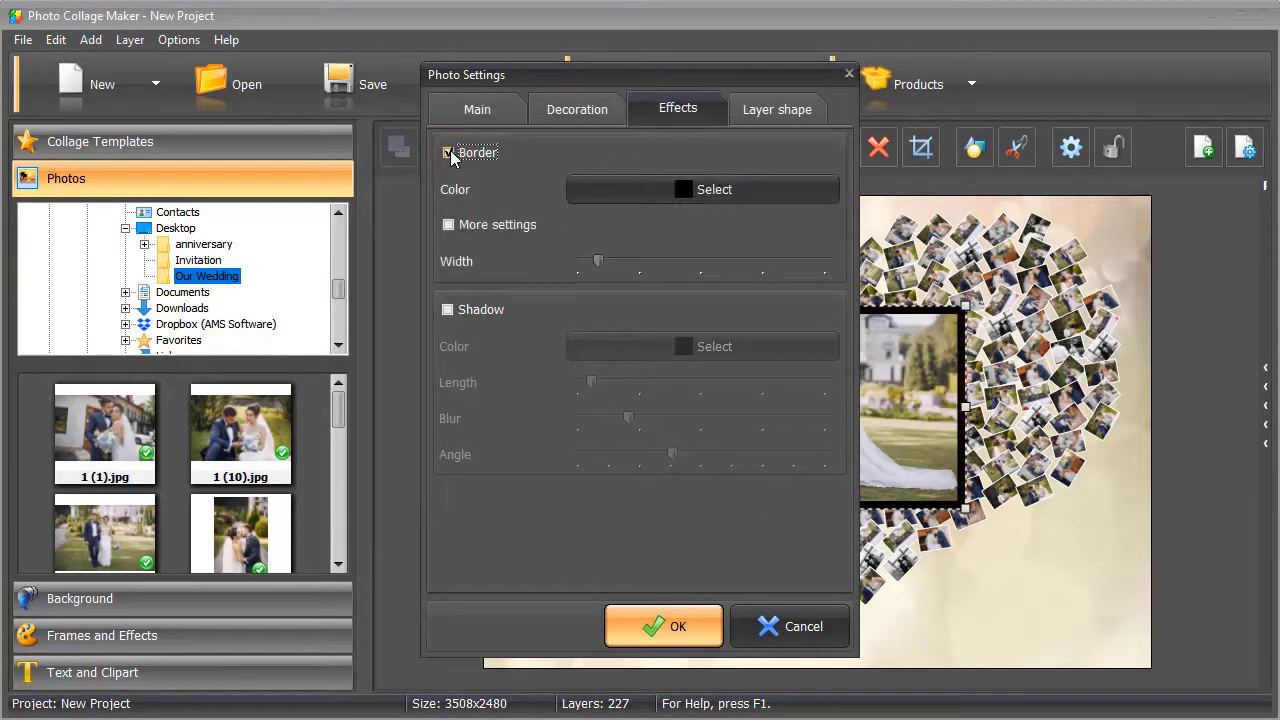
pyautogui.click(670, 190)
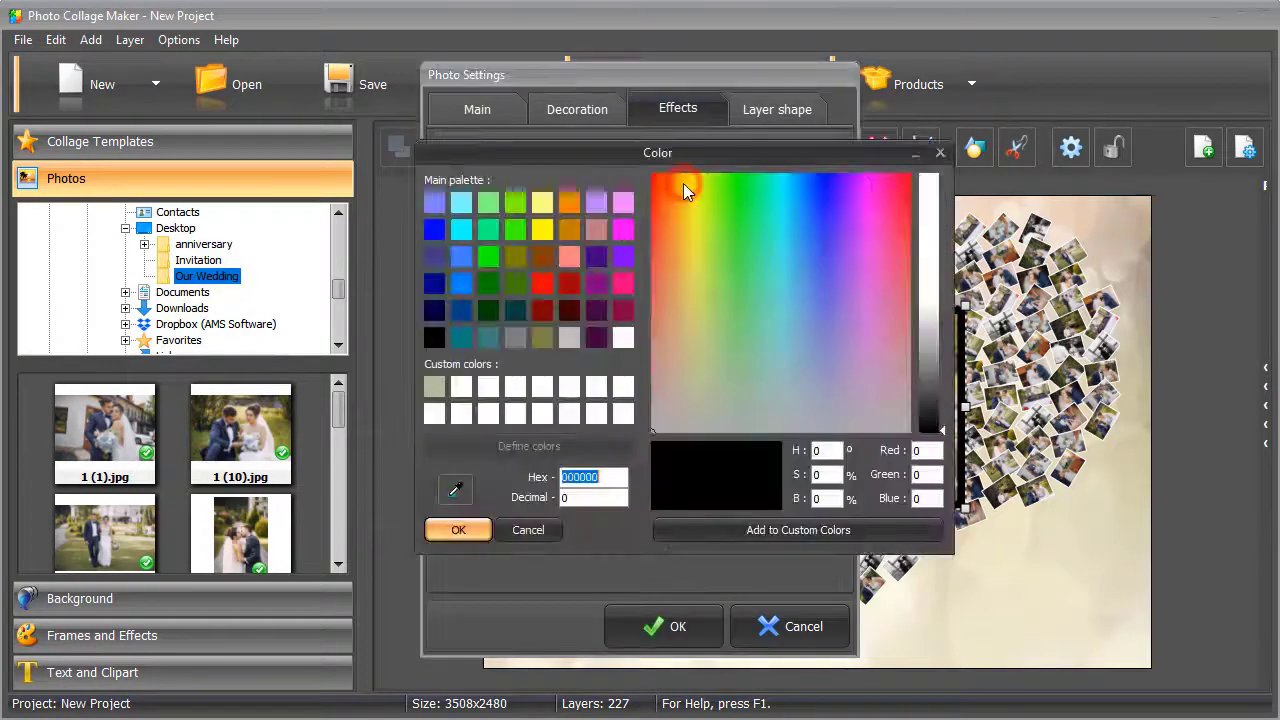
pyautogui.click(622, 336)
pyautogui.click(471, 523)
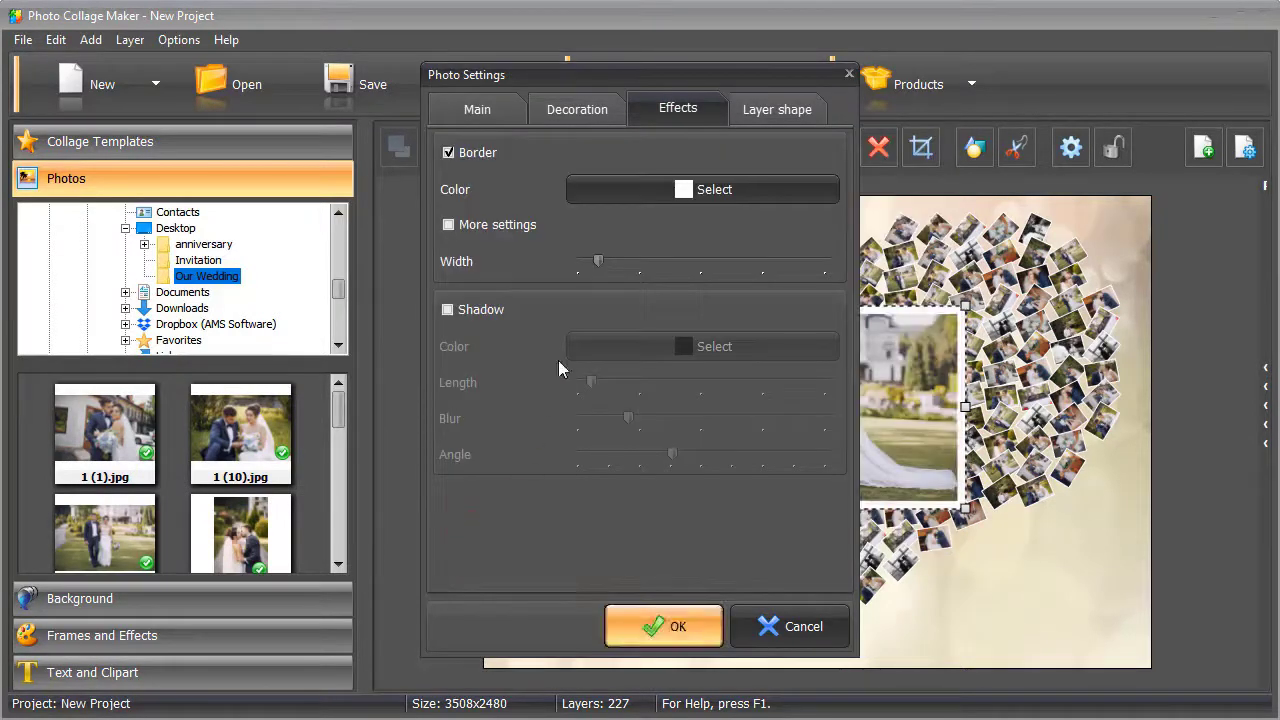
# Make the white border thinner, confirm, and deselect the photo.
pyautogui.moveTo(597, 262); pyautogui.dragTo(590, 262)
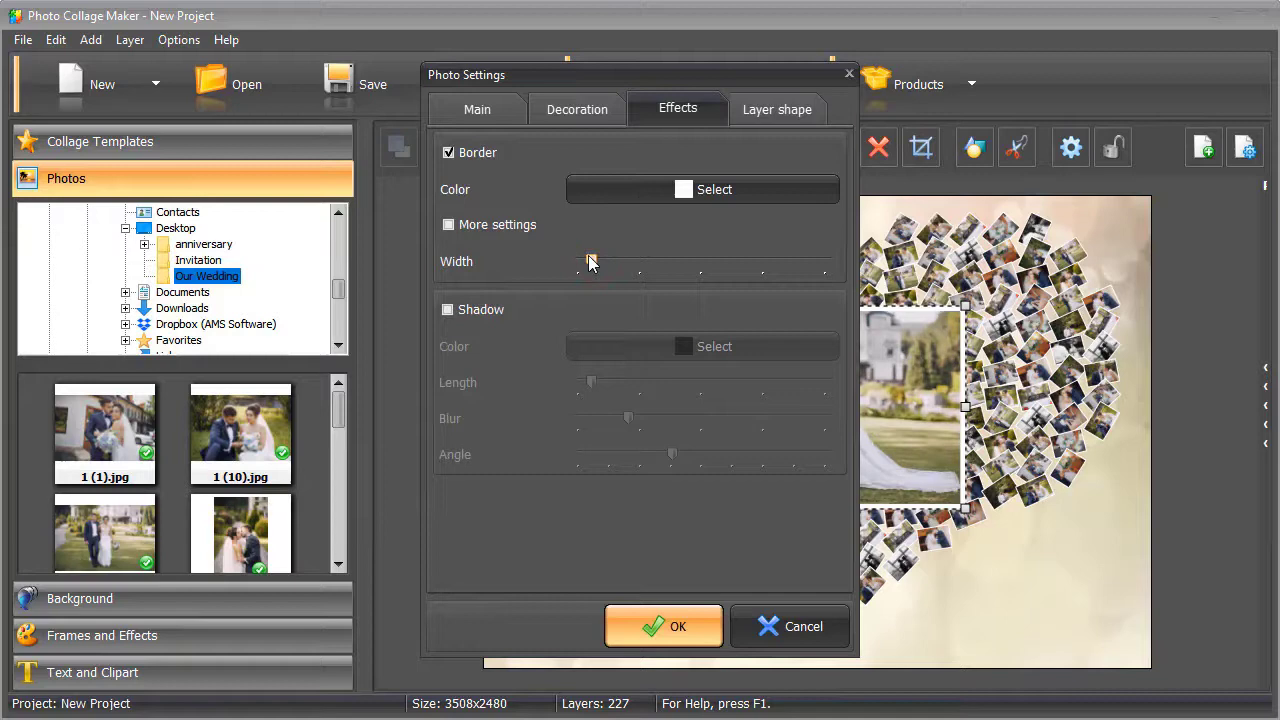
pyautogui.click(678, 624)
pyautogui.click(412, 565)
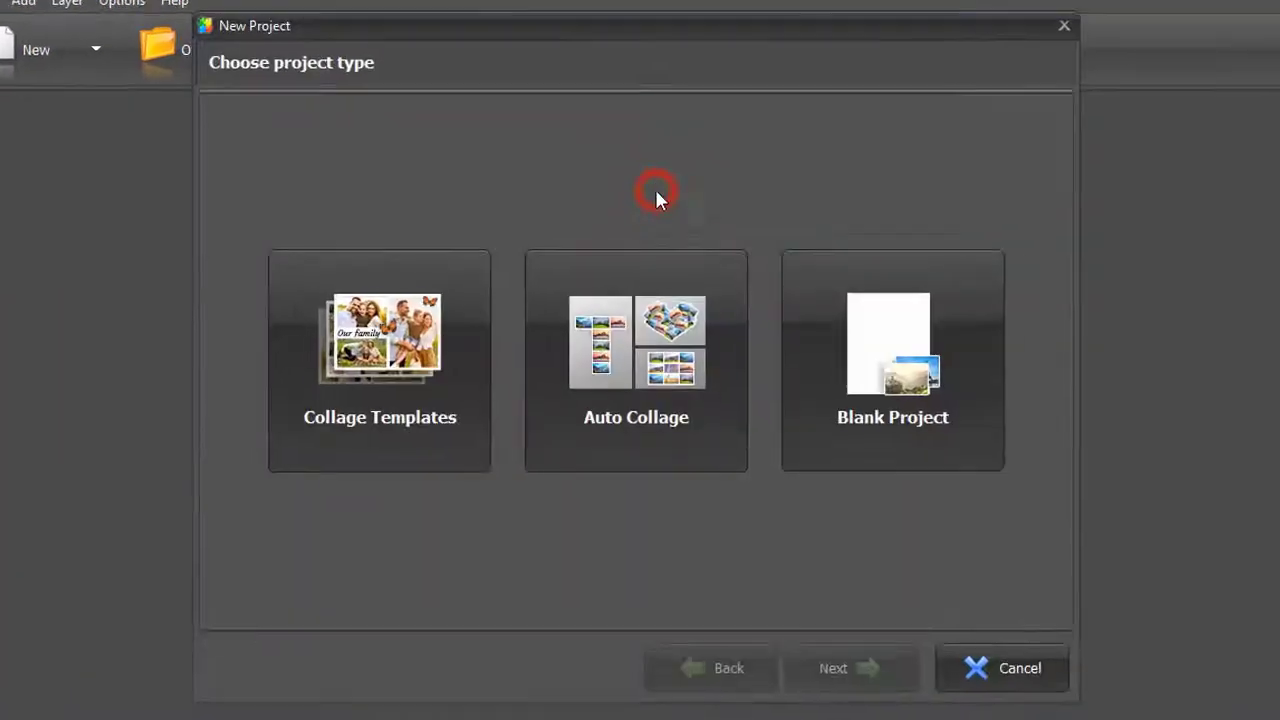
# Choose an Auto Collage Shape Collage with the heart shape.
pyautogui.click(616, 325)
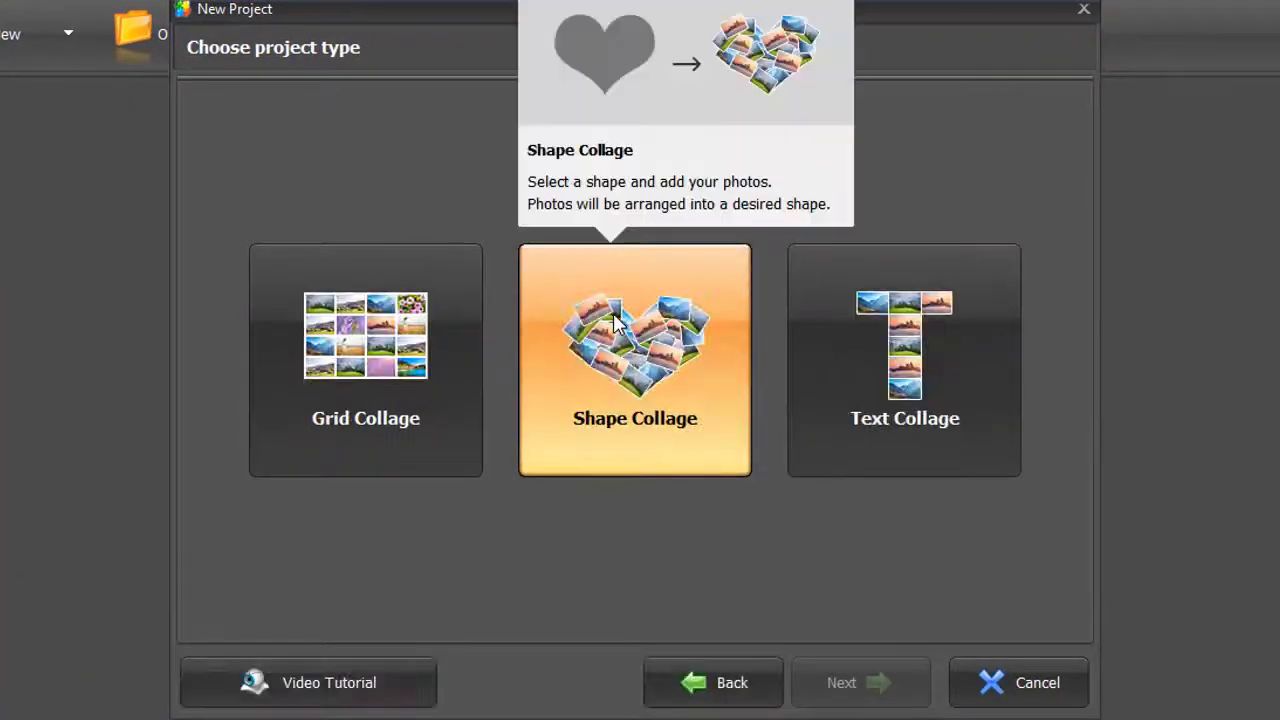
pyautogui.click(613, 318)
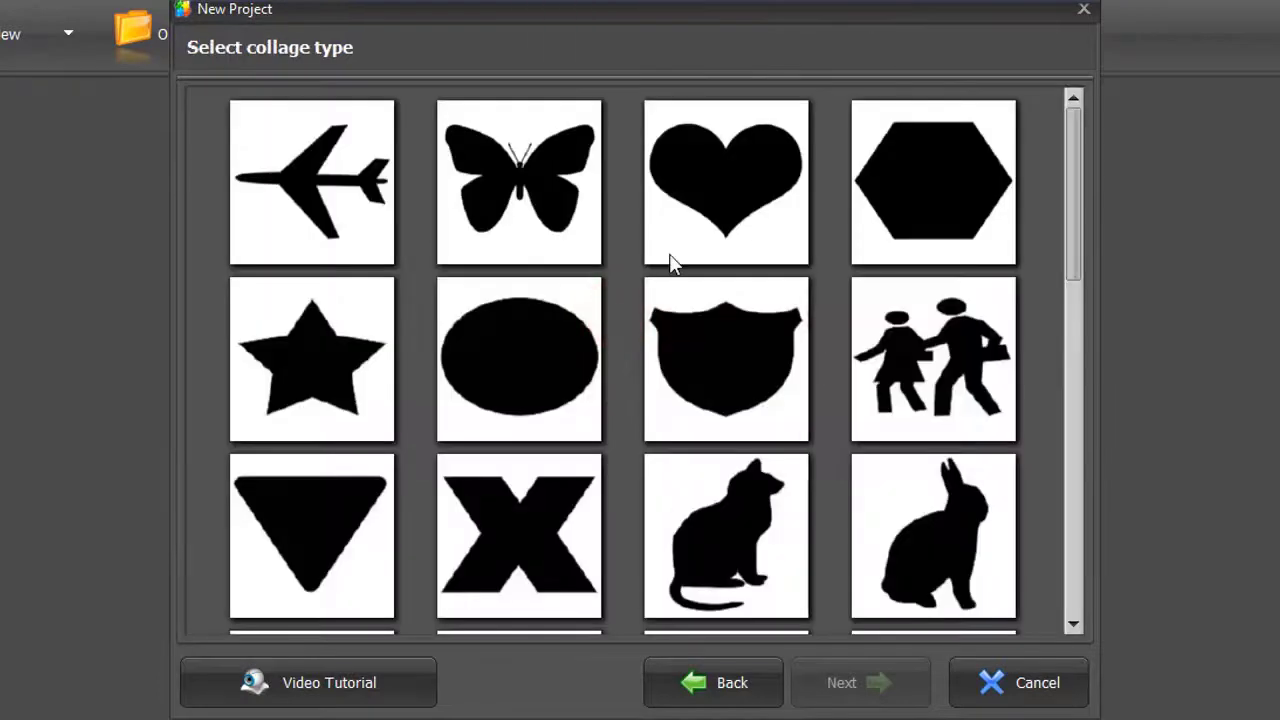
pyautogui.click(713, 192)
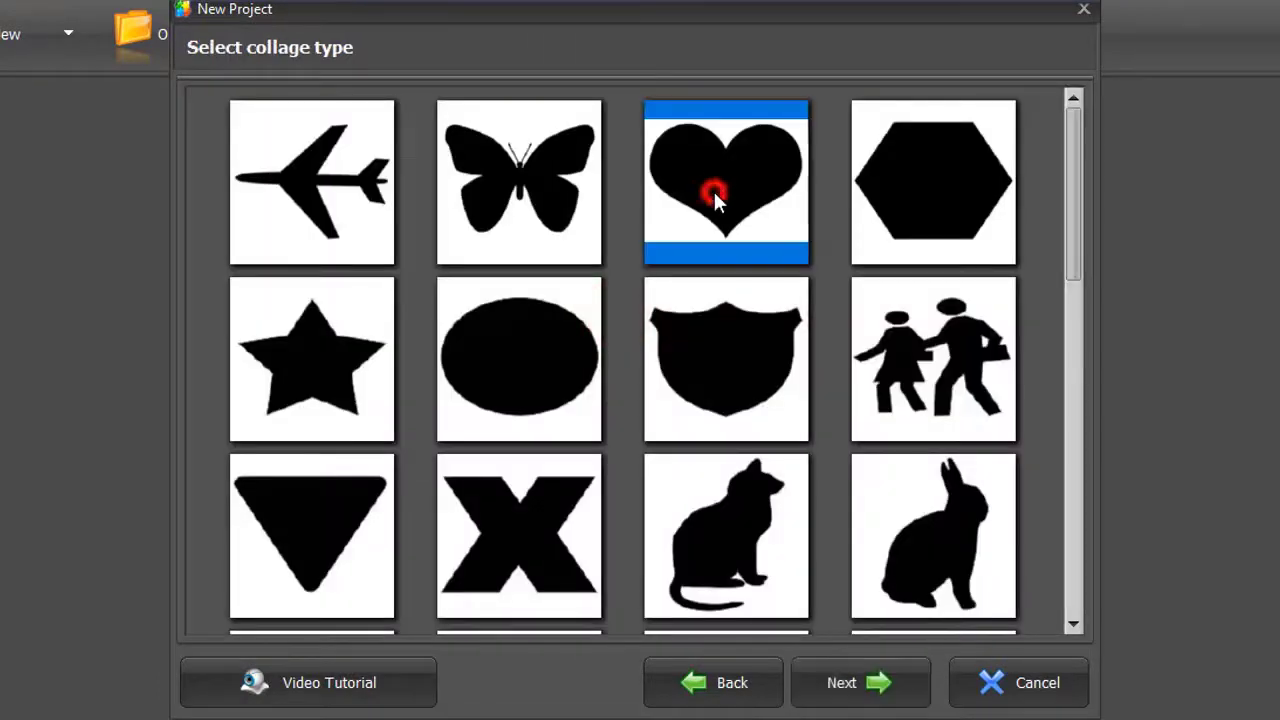
pyautogui.click(900, 676)
# Paint the heart's centre white using a large white pencil line and a bucket fill.
pyautogui.click(861, 151)
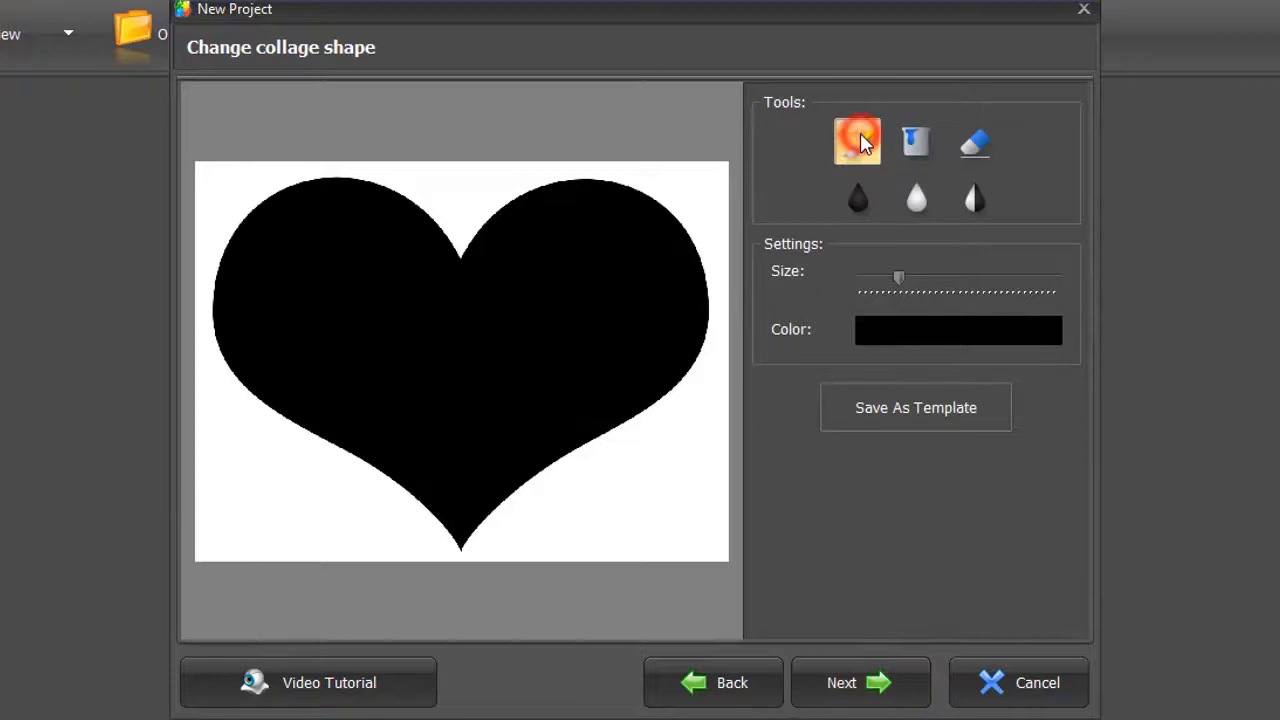
pyautogui.click(897, 278)
pyautogui.click(897, 330)
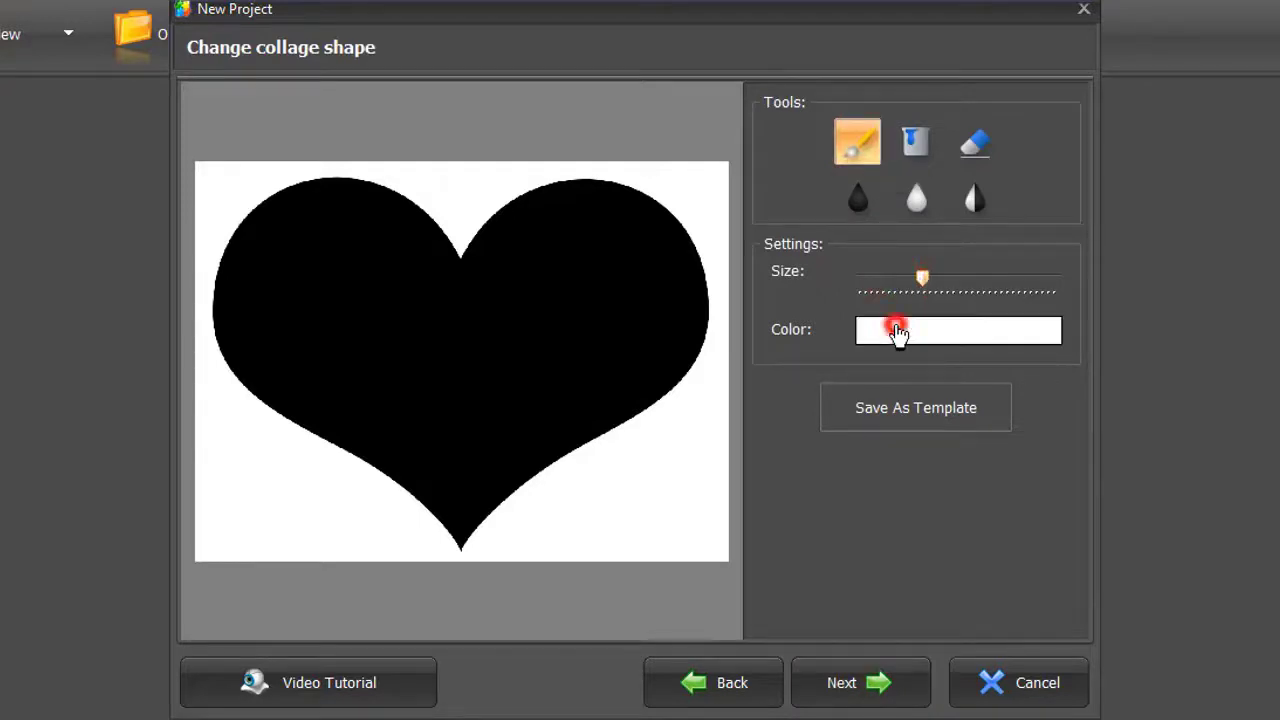
pyautogui.moveTo(463, 309)
pyautogui.mouseDown()
pyautogui.moveTo(558, 258)
pyautogui.moveTo(618, 286)
pyautogui.moveTo(610, 344)
pyautogui.moveTo(469, 434)
pyautogui.moveTo(455, 306)
pyautogui.moveTo(366, 261)
pyautogui.moveTo(312, 298)
pyautogui.moveTo(334, 344)
pyautogui.moveTo(447, 423)
pyautogui.moveTo(617, 338)
pyautogui.mouseUp()
pyautogui.click(915, 145)
pyautogui.click(503, 343)
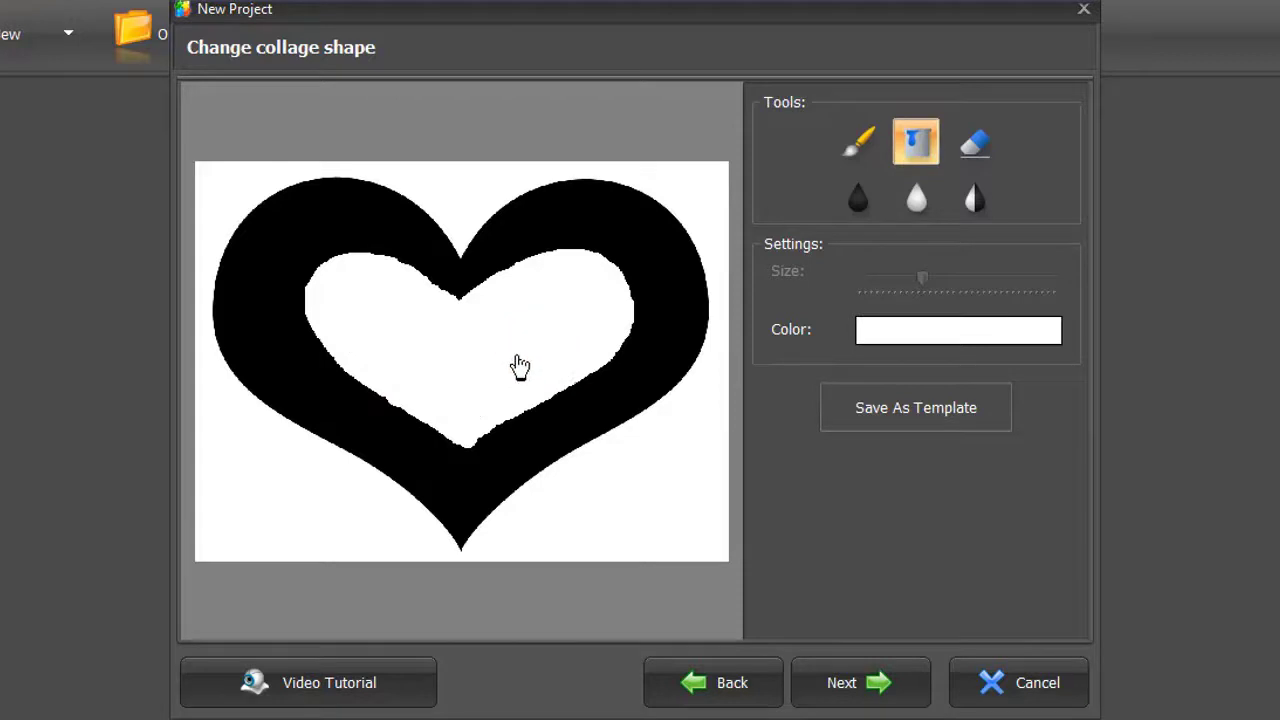
pyautogui.click(835, 675)
# Set the page size to the Letter 8.5 x 11 preset.
pyautogui.click(594, 132)
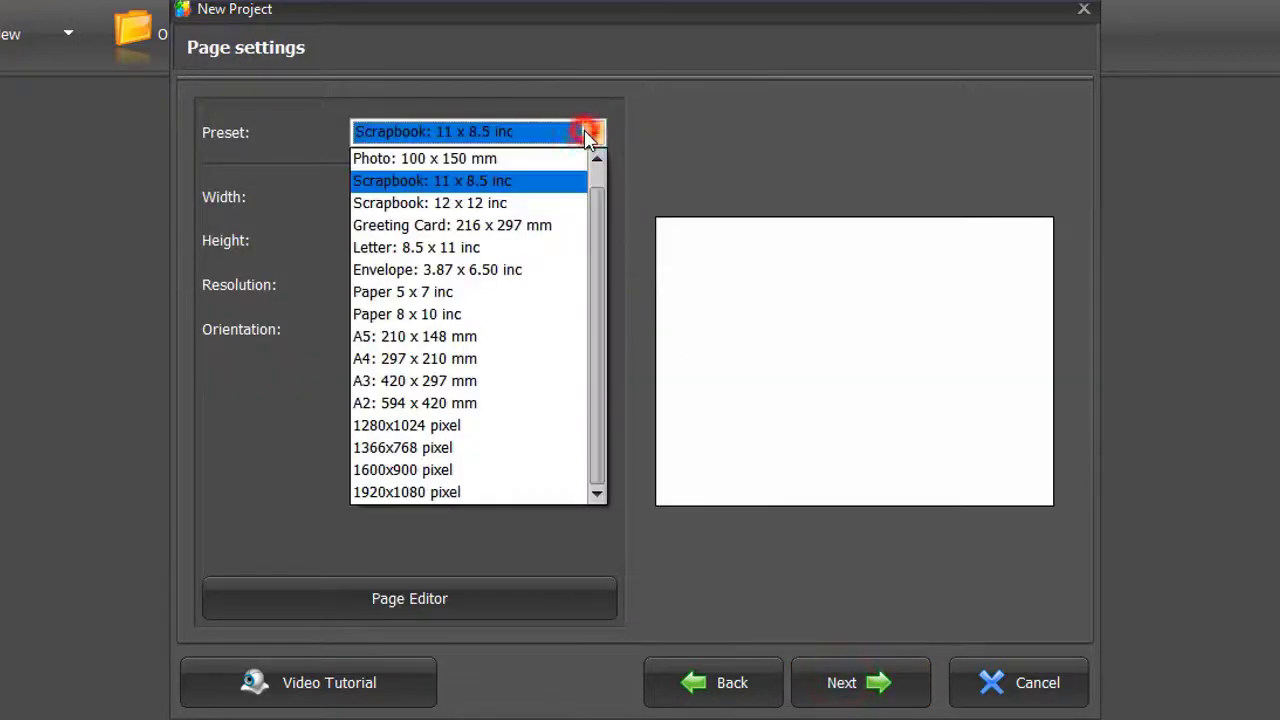
pyautogui.click(458, 247)
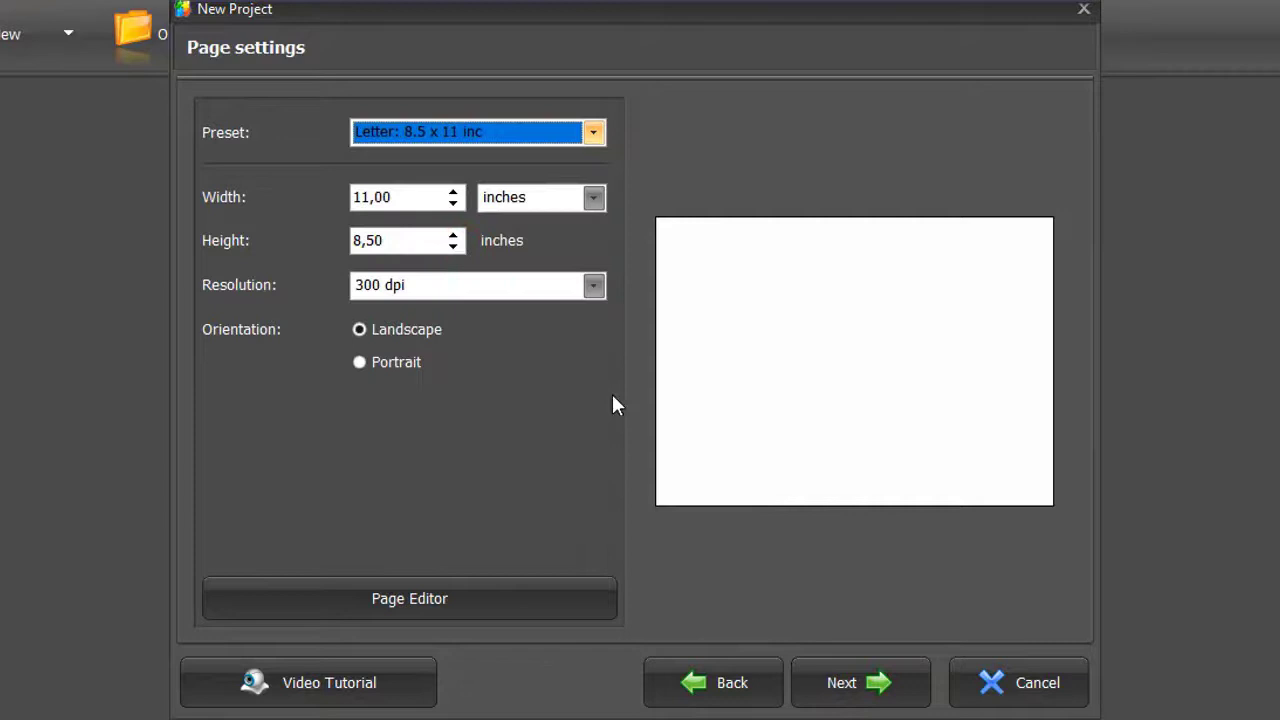
pyautogui.click(849, 682)
# Add the ten photos from the Desktop's Invitation folder.
pyautogui.click(991, 200)
pyautogui.click(553, 350)
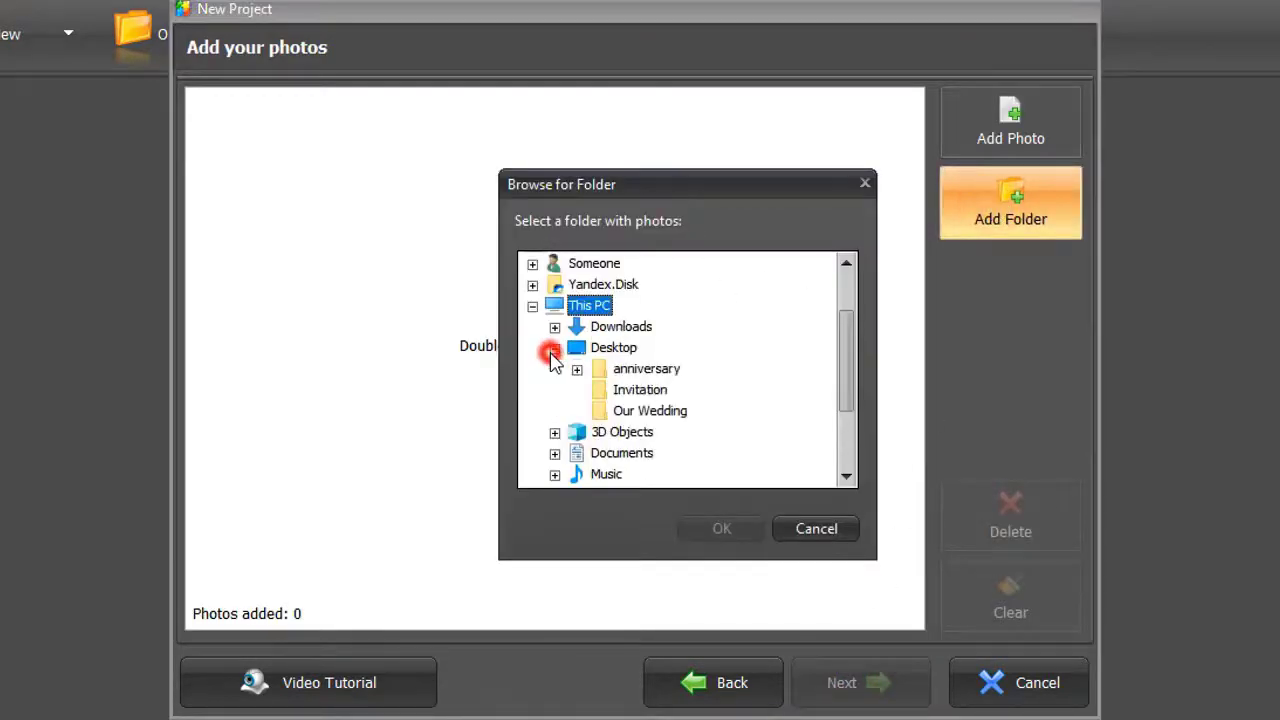
pyautogui.click(612, 389)
pyautogui.click(702, 526)
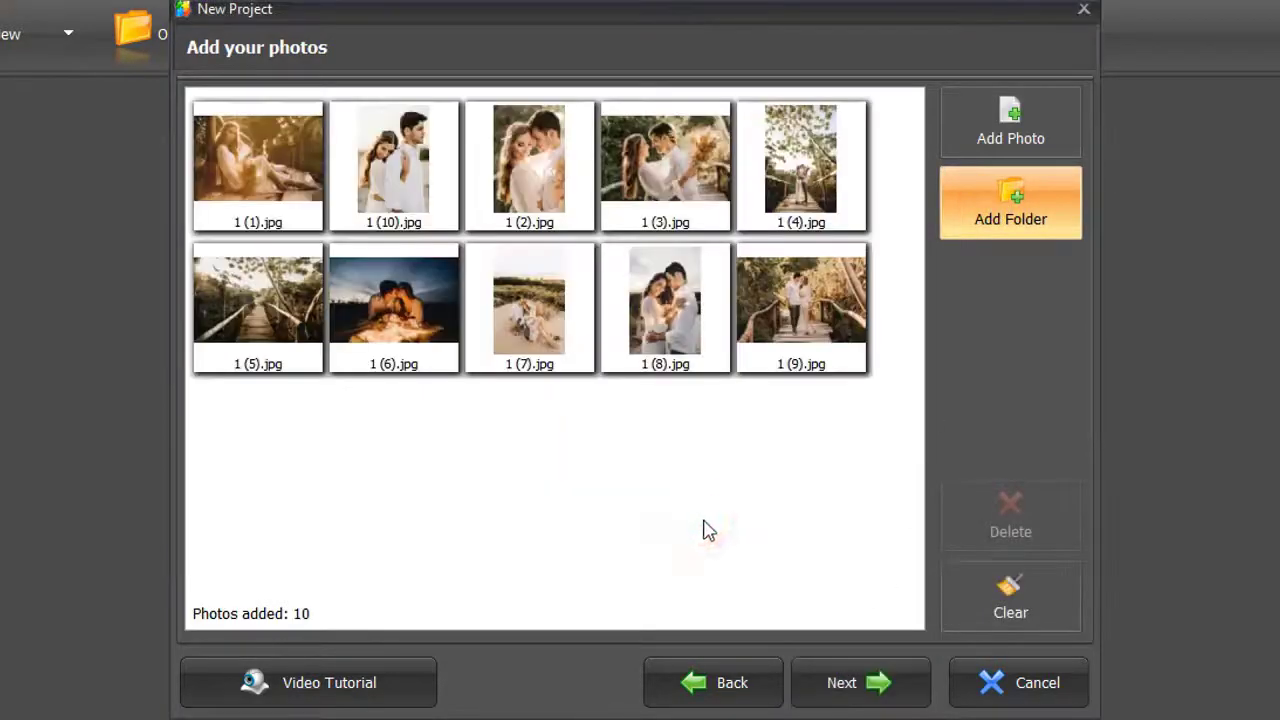
# Set photo angle and randomize to 30, shrink the photos, and refresh the preview.
pyautogui.click(831, 680)
pyautogui.doubleClick(1024, 141)
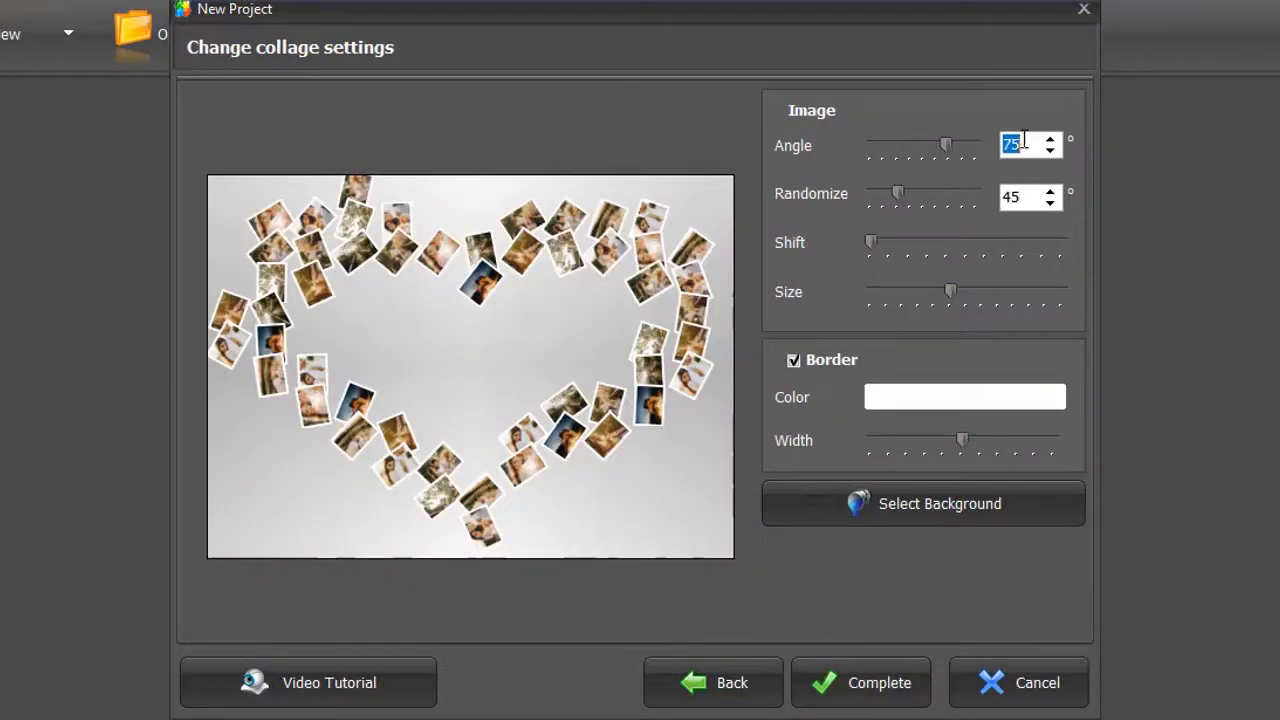
pyautogui.write('30')
pyautogui.doubleClick(1022, 196)
pyautogui.write('30')
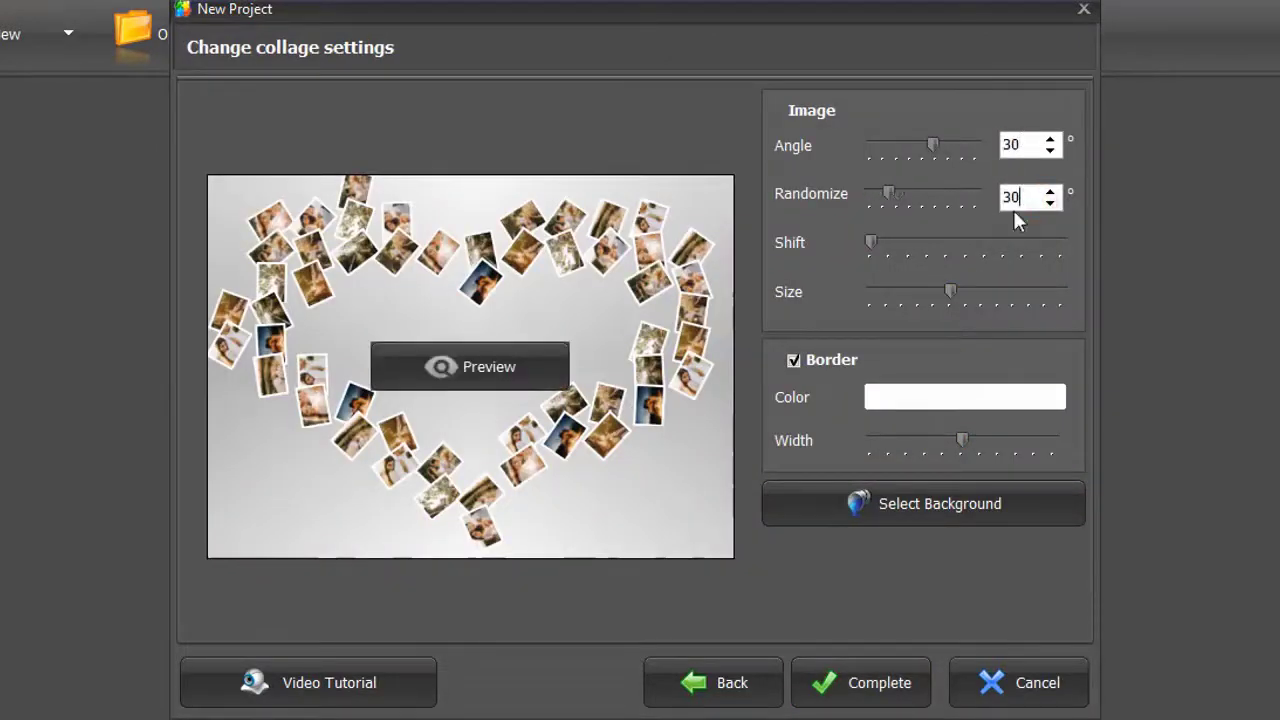
pyautogui.moveTo(955, 290); pyautogui.dragTo(920, 291)
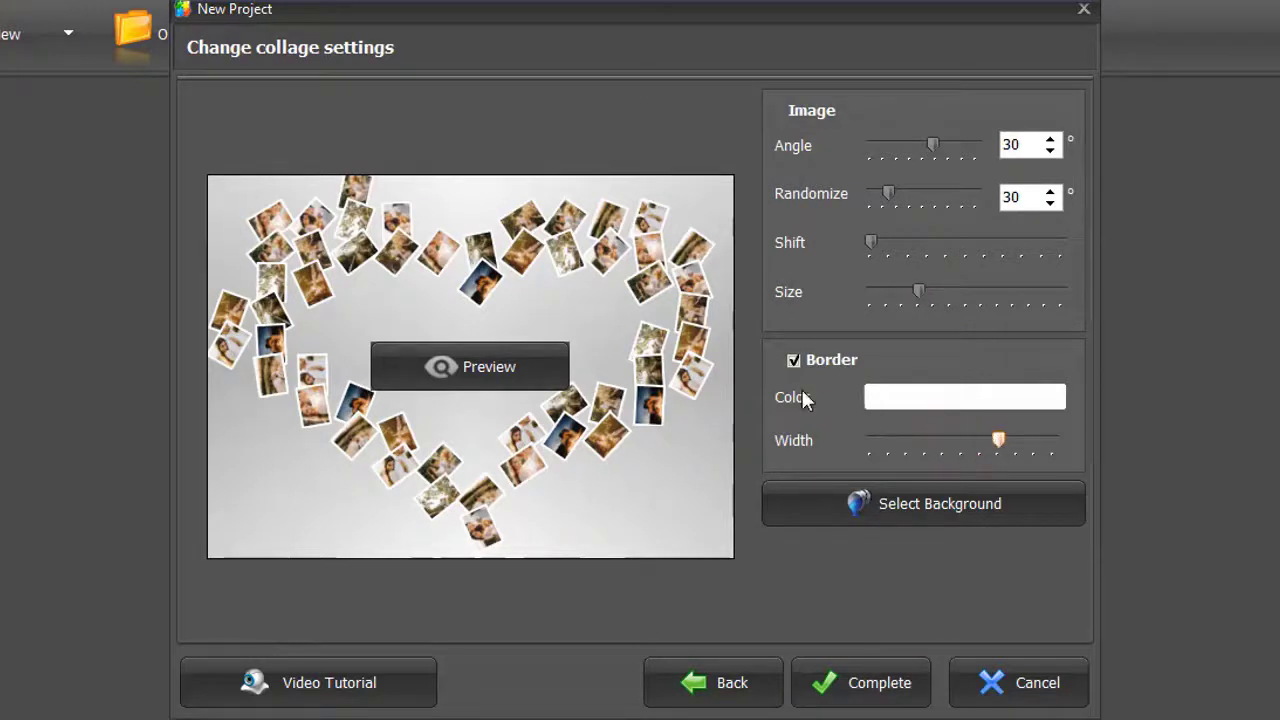
pyautogui.click(491, 350)
# Apply the leaf-framed background from the Others collection and finish the collage.
pyautogui.click(857, 503)
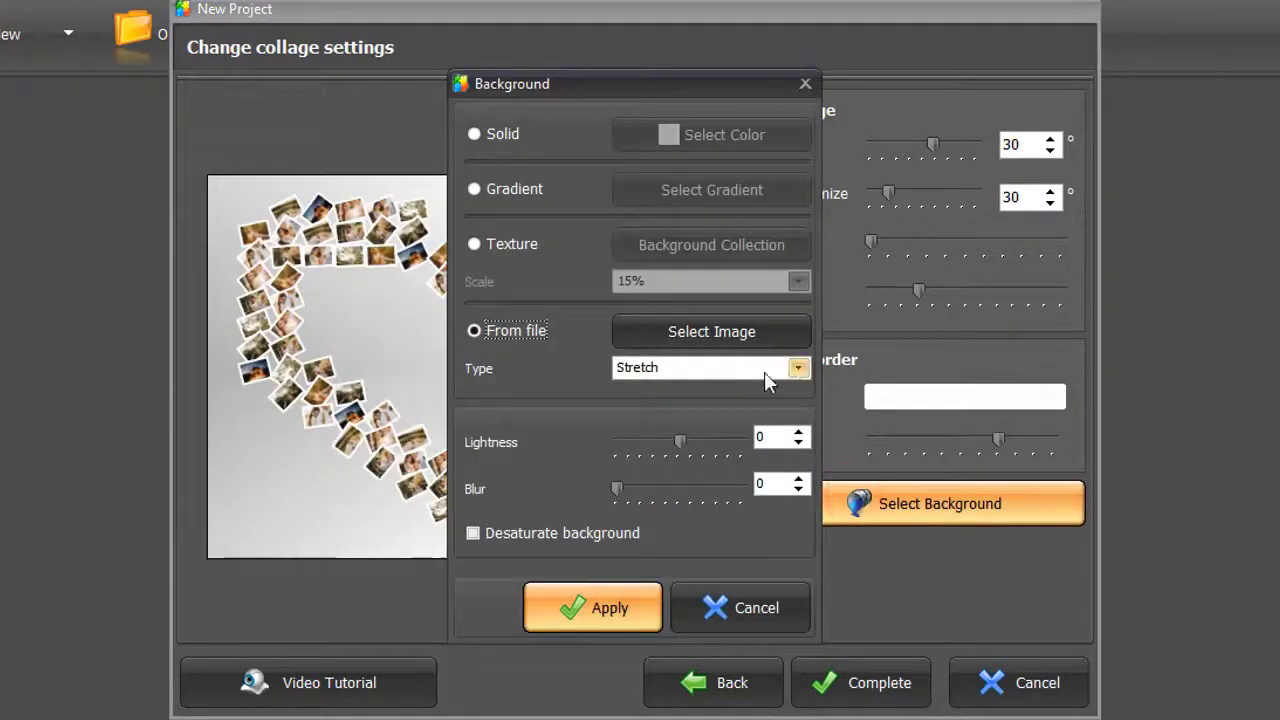
pyautogui.click(520, 245)
pyautogui.click(640, 247)
pyautogui.click(222, 307)
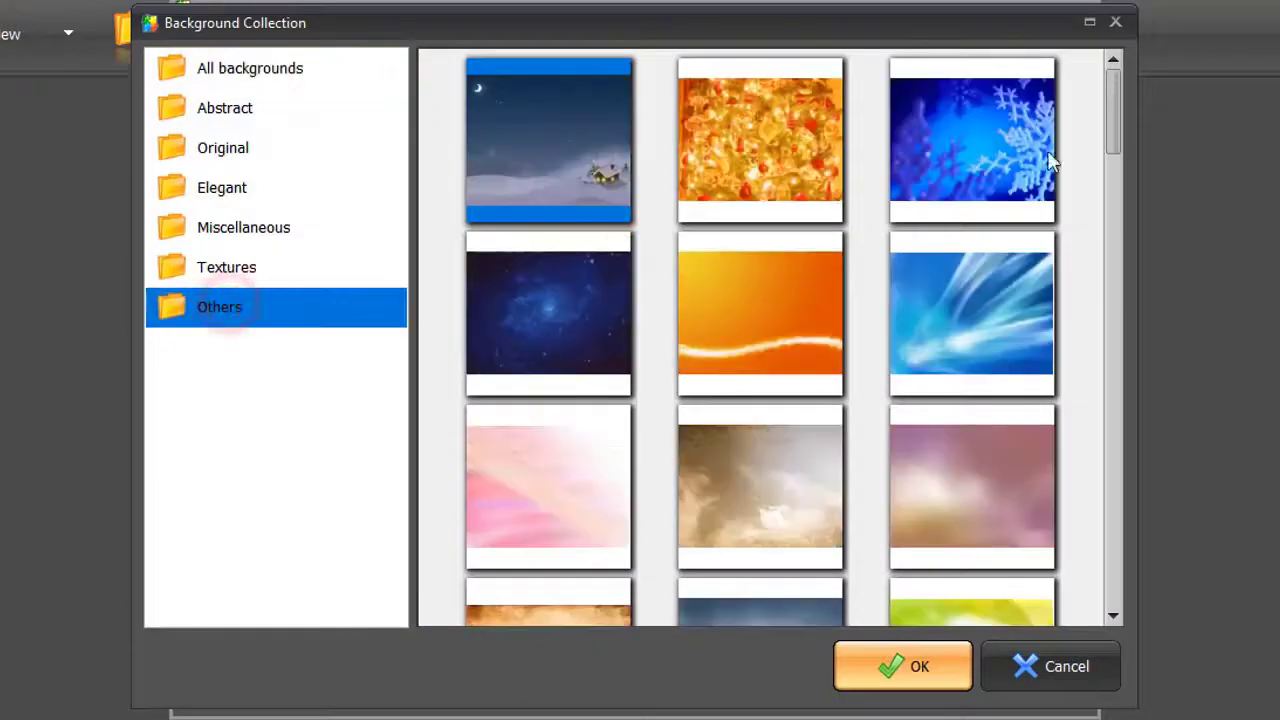
pyautogui.moveTo(1109, 117); pyautogui.dragTo(1103, 433)
pyautogui.click(991, 334)
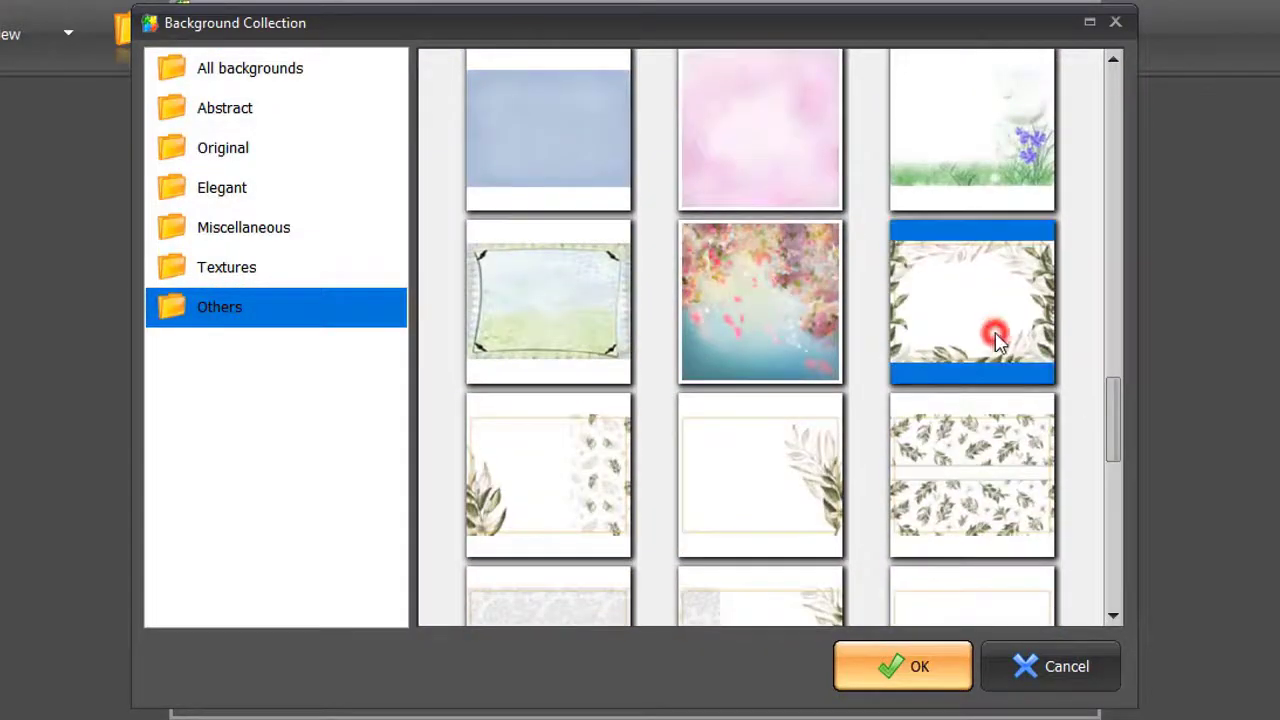
pyautogui.click(903, 666)
pyautogui.click(585, 610)
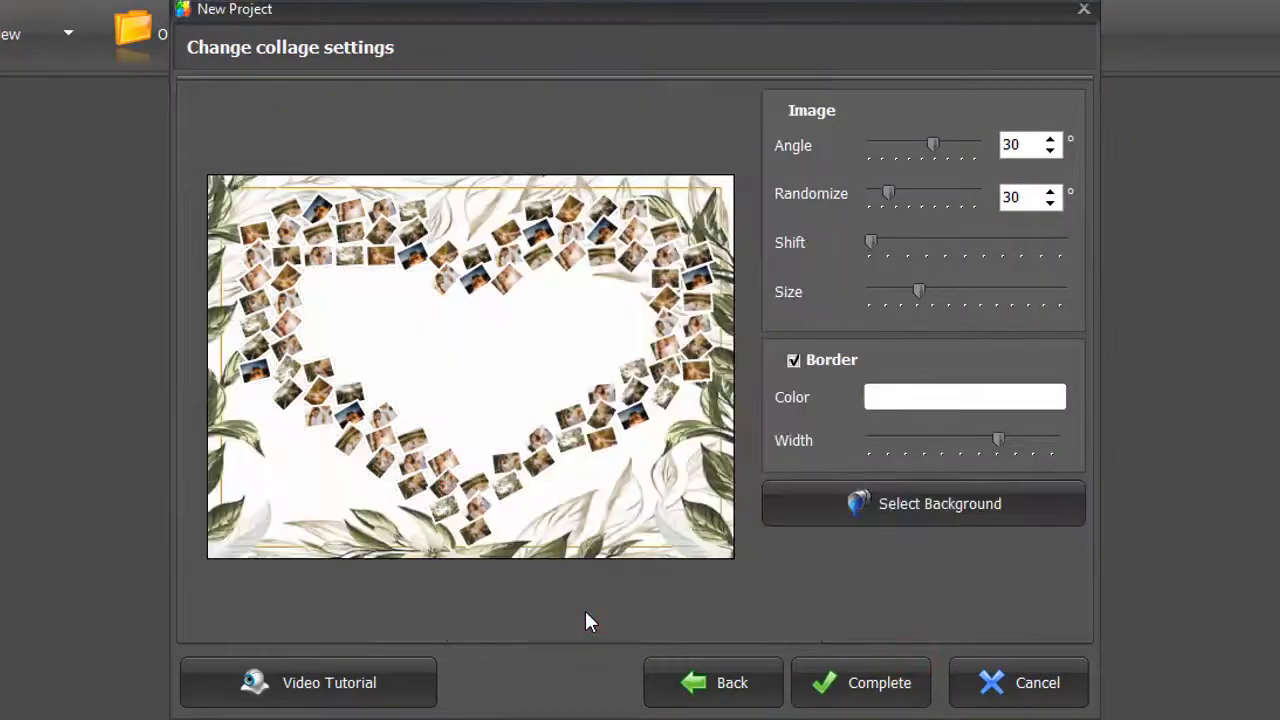
pyautogui.click(846, 680)
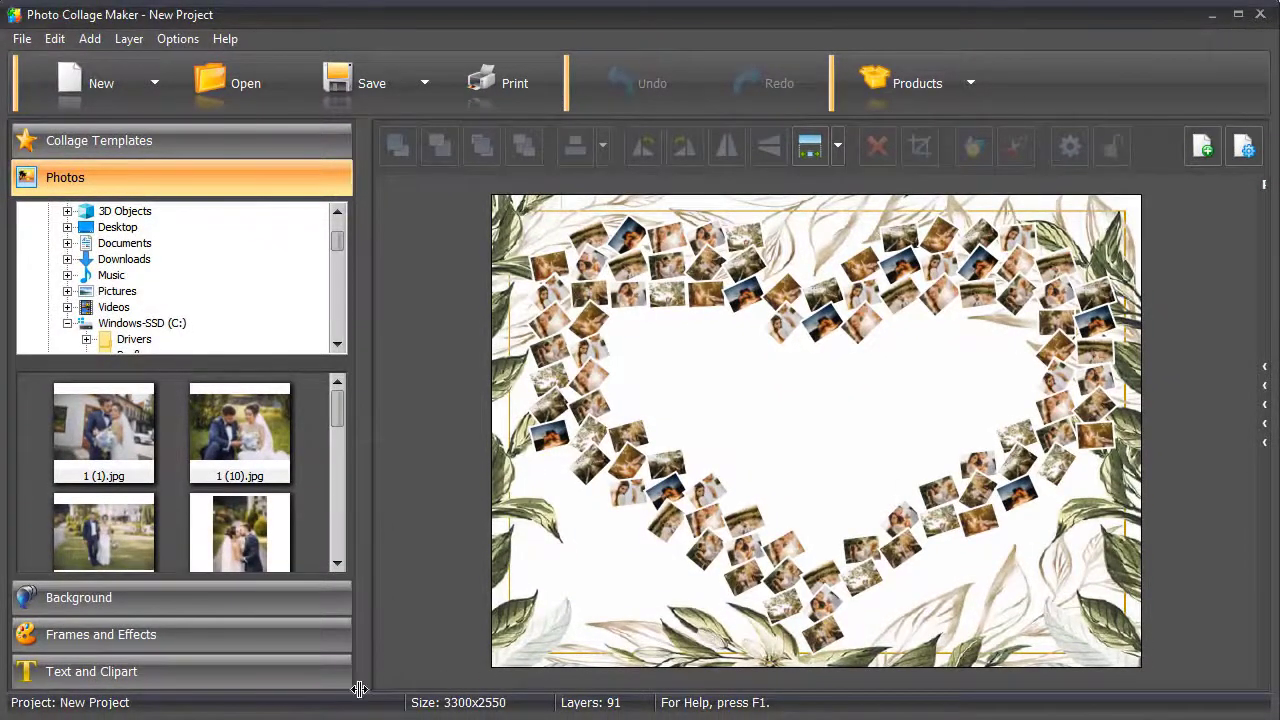
# Add a 'Mary & John' caption and drag it up into the heart's upper middle.
pyautogui.click(254, 678)
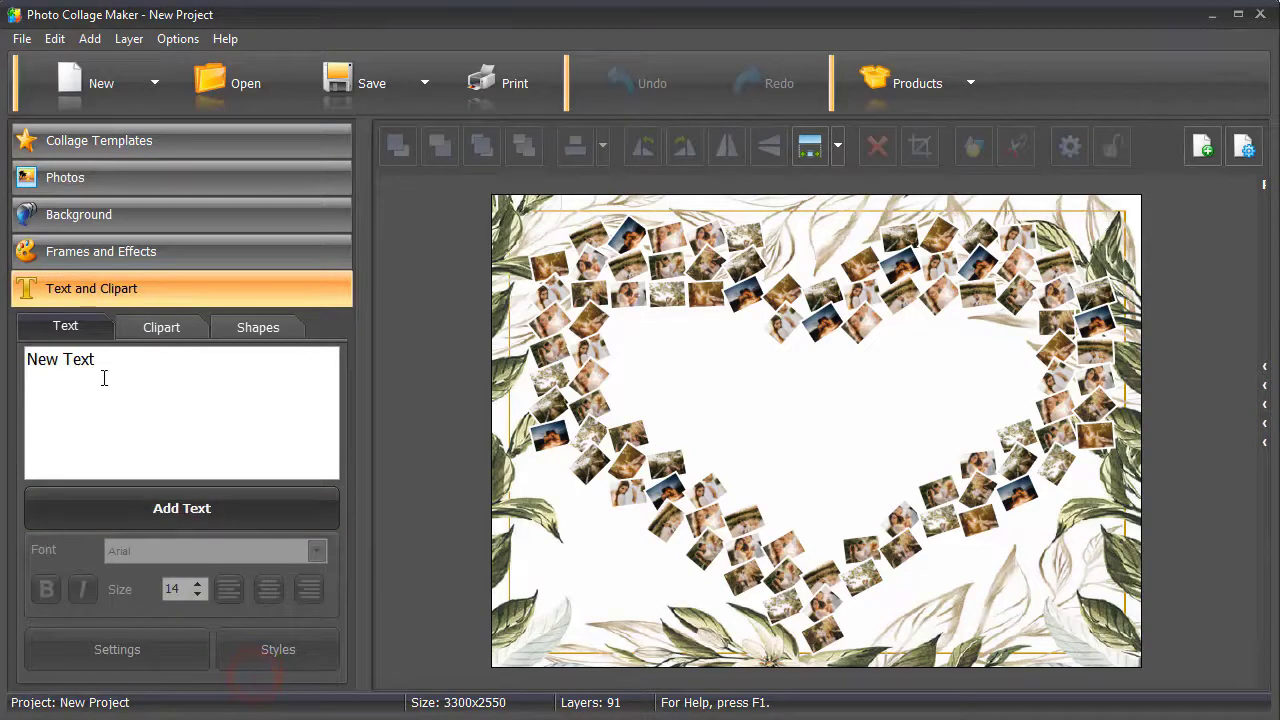
pyautogui.moveTo(106, 360); pyautogui.dragTo(27, 361)
pyautogui.write('Mary & J')
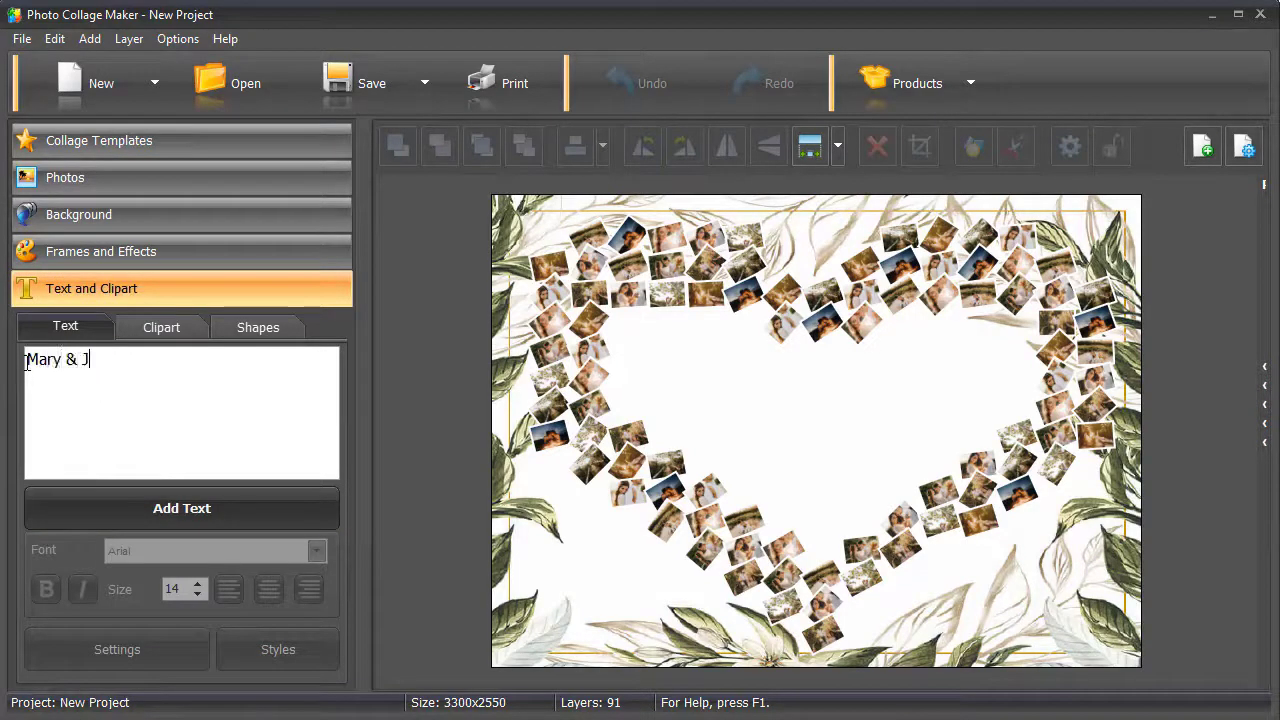
pyautogui.write('ohn')
pyautogui.click(186, 506)
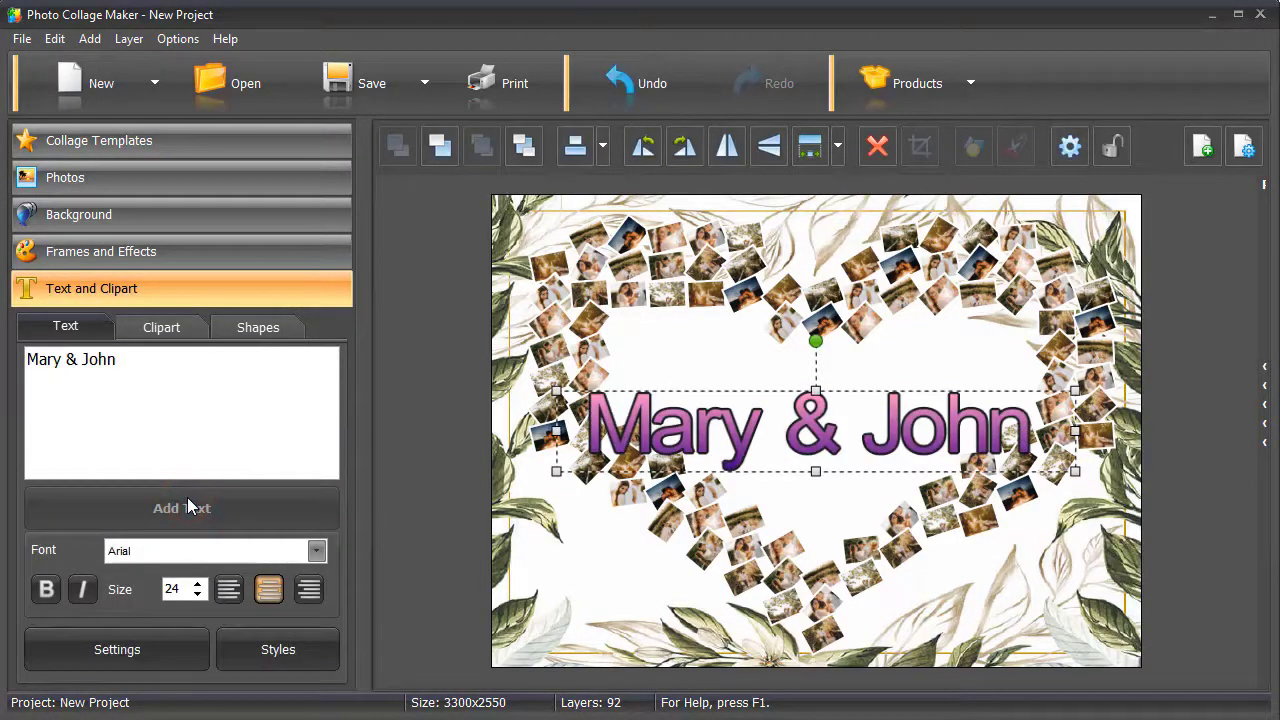
pyautogui.moveTo(800, 436); pyautogui.dragTo(826, 389)
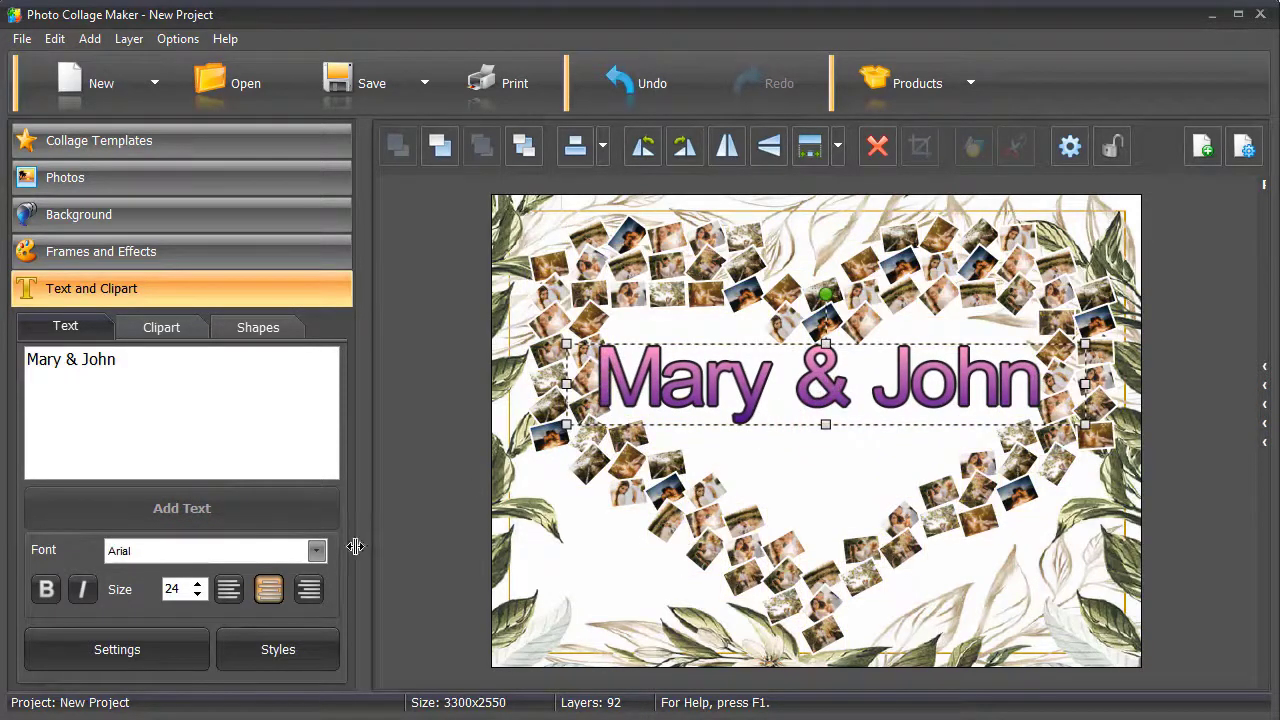
# Set the caption to a script font at size 16 with tighter letter spacing.
pyautogui.click(110, 650)
pyautogui.click(443, 413)
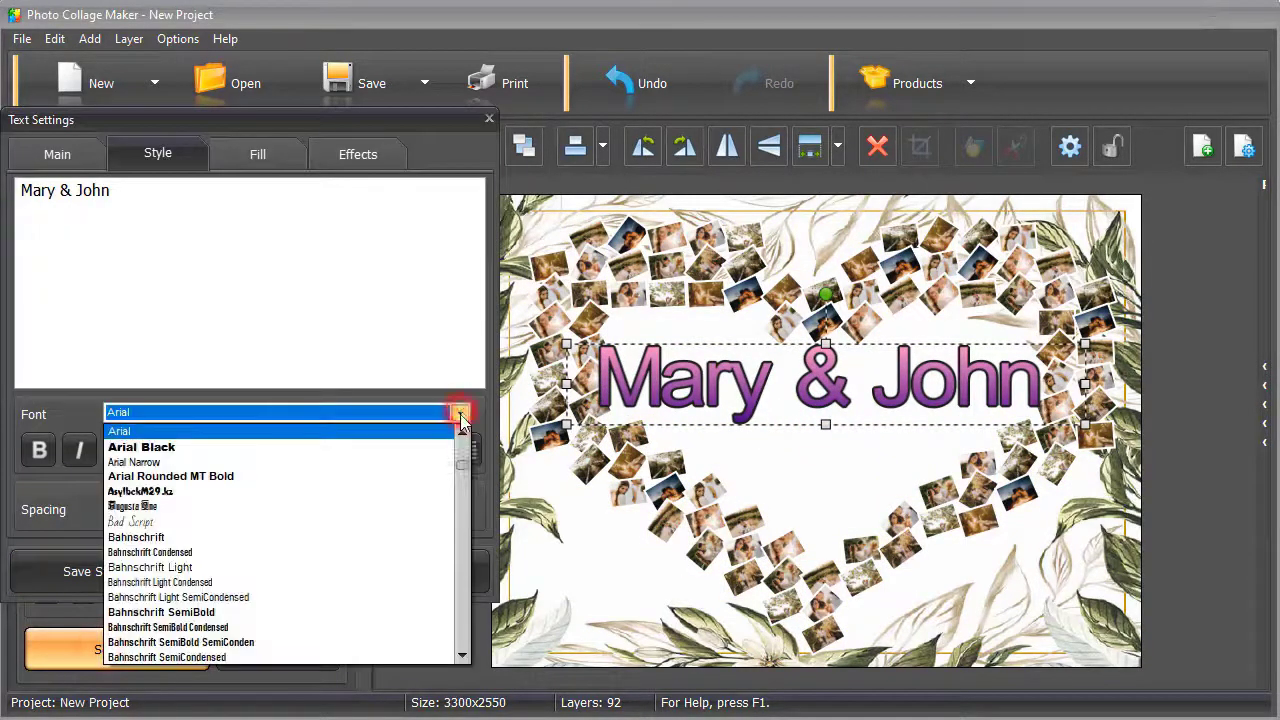
pyautogui.moveTo(460, 442); pyautogui.dragTo(461, 507)
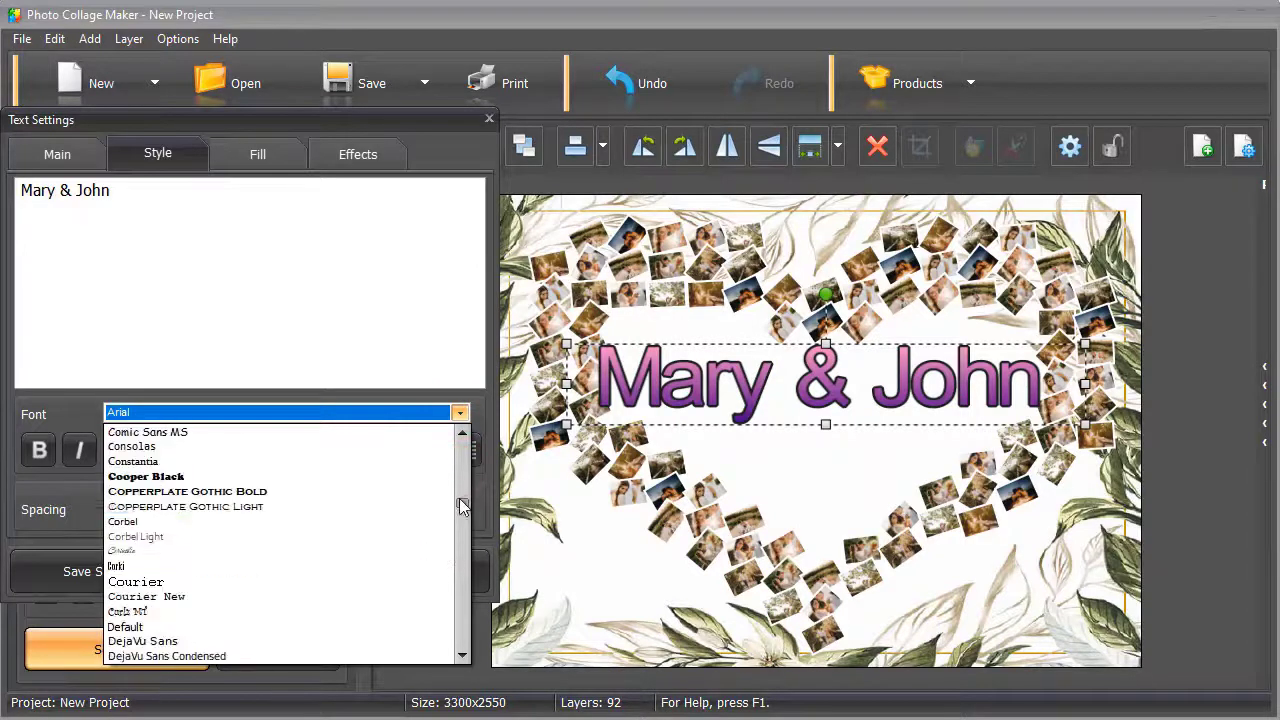
pyautogui.click(177, 549)
pyautogui.click(347, 454)
pyautogui.click(347, 454)
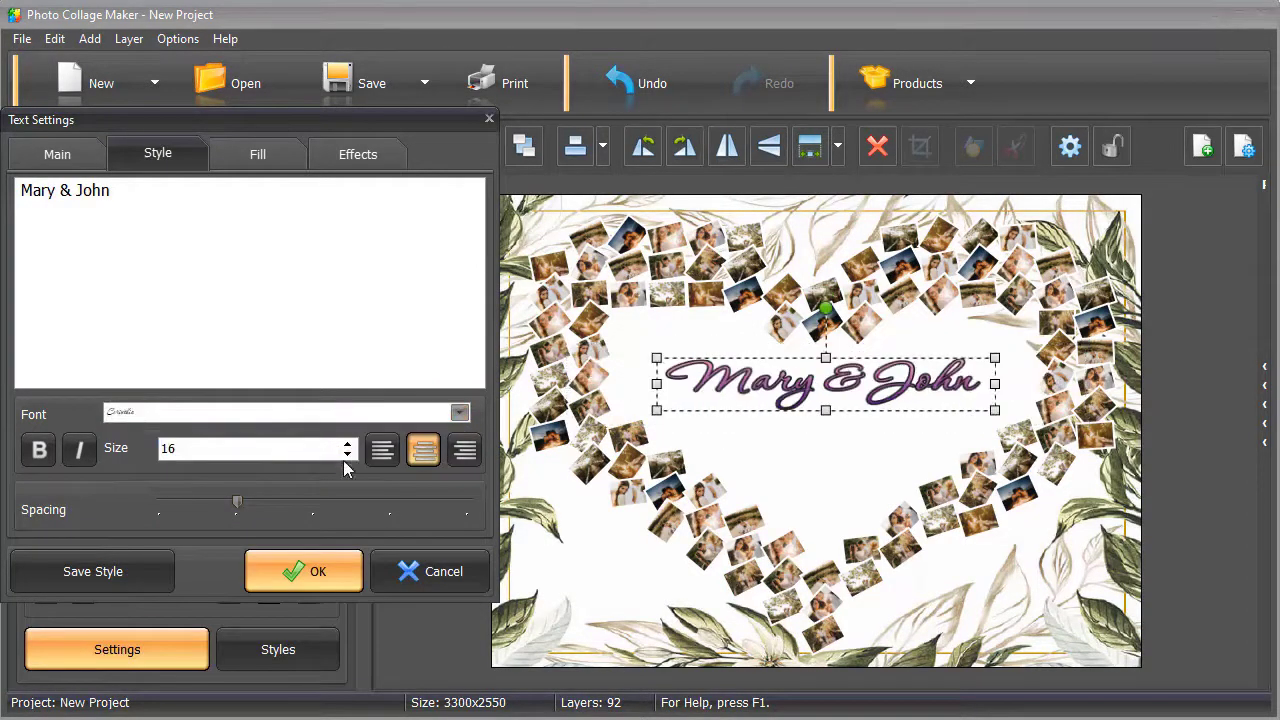
pyautogui.moveTo(237, 501); pyautogui.dragTo(210, 500)
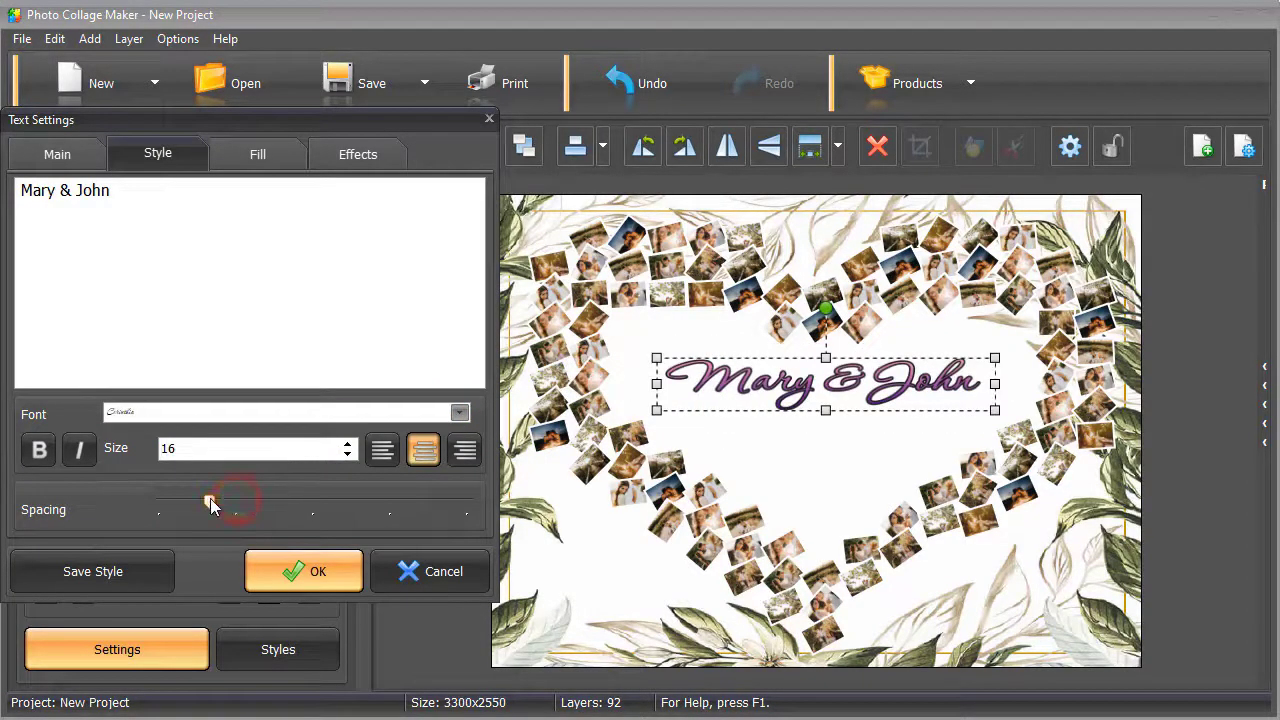
# Give the caption a solid dark teal 004040 fill with no outline, then nudge it left to centre.
pyautogui.click(260, 156)
pyautogui.click(45, 199)
pyautogui.click(177, 235)
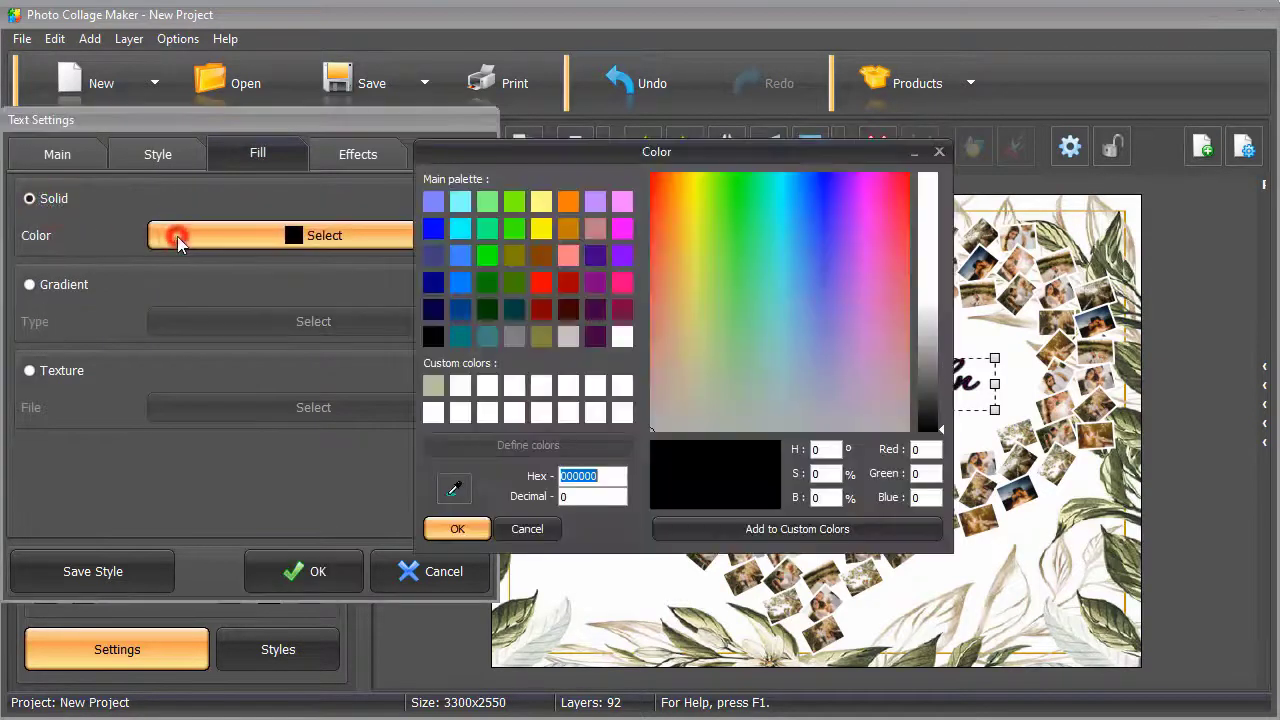
pyautogui.click(512, 312)
pyautogui.click(457, 528)
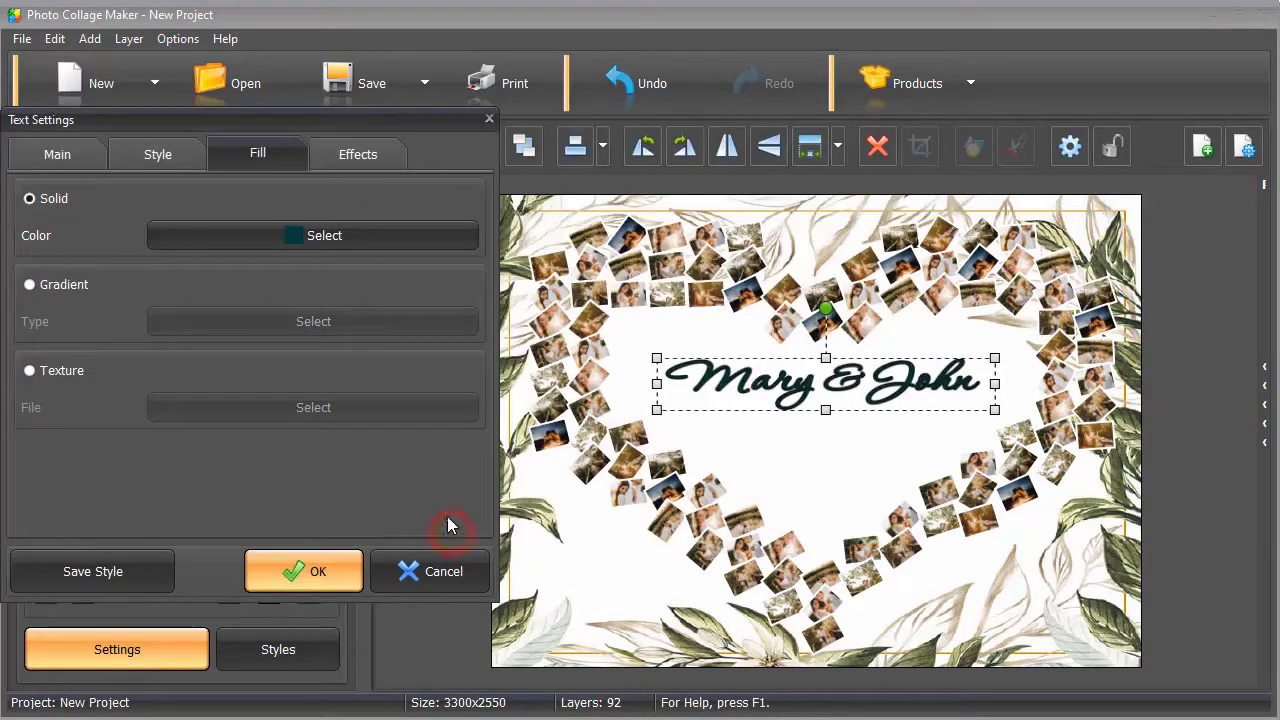
pyautogui.click(349, 148)
pyautogui.click(29, 198)
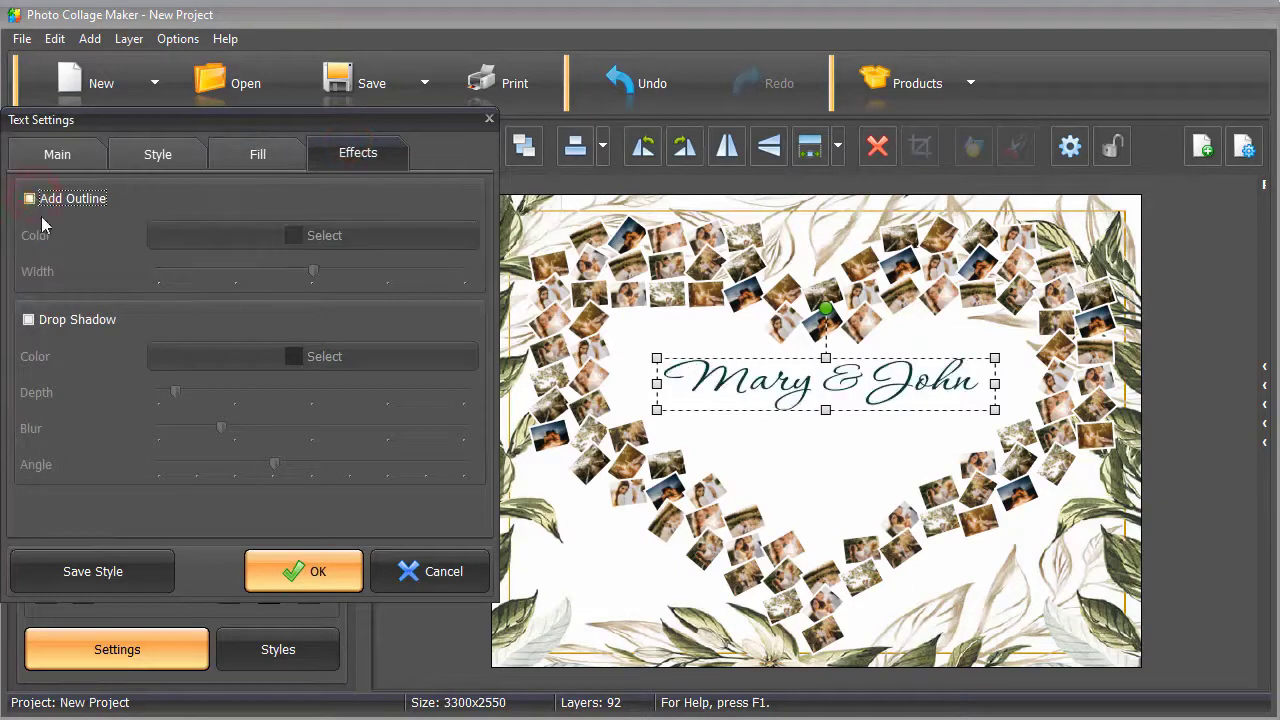
pyautogui.click(282, 572)
pyautogui.moveTo(824, 381); pyautogui.dragTo(810, 378)
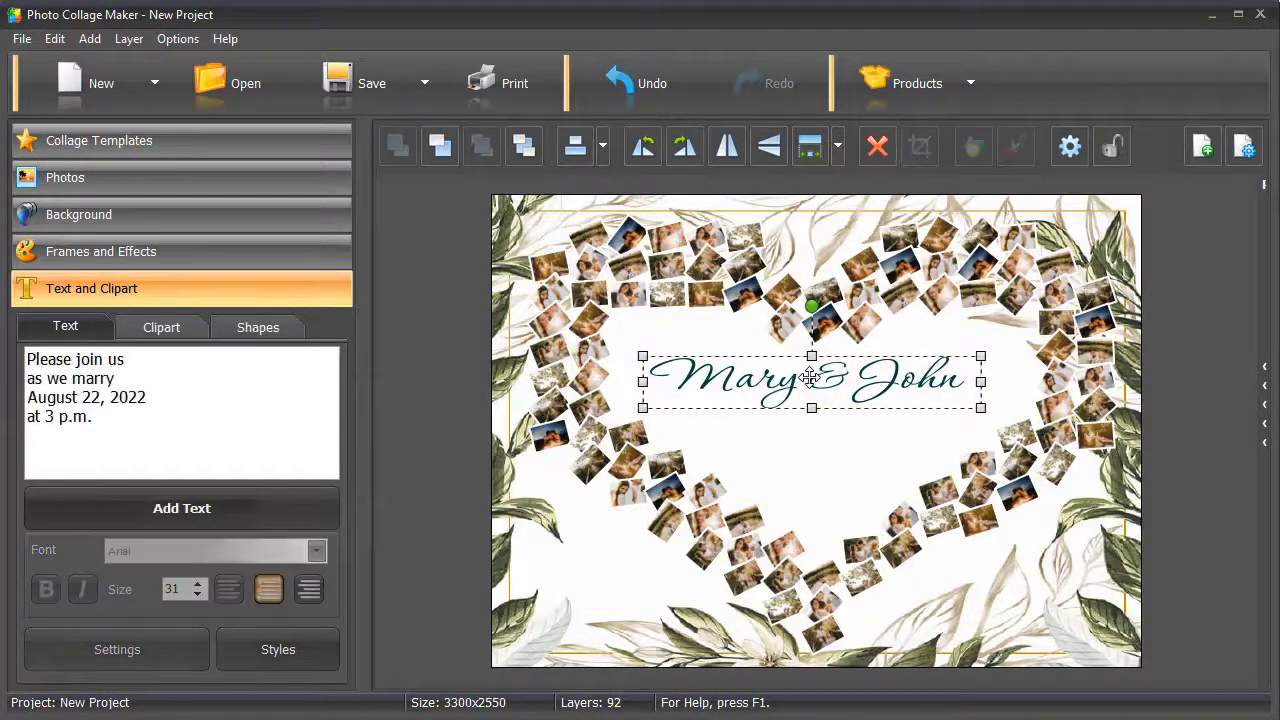
# Add 'Please join us as we marry August 22, 2022 at 3 p.m.' beneath the names.
pyautogui.click(182, 508)
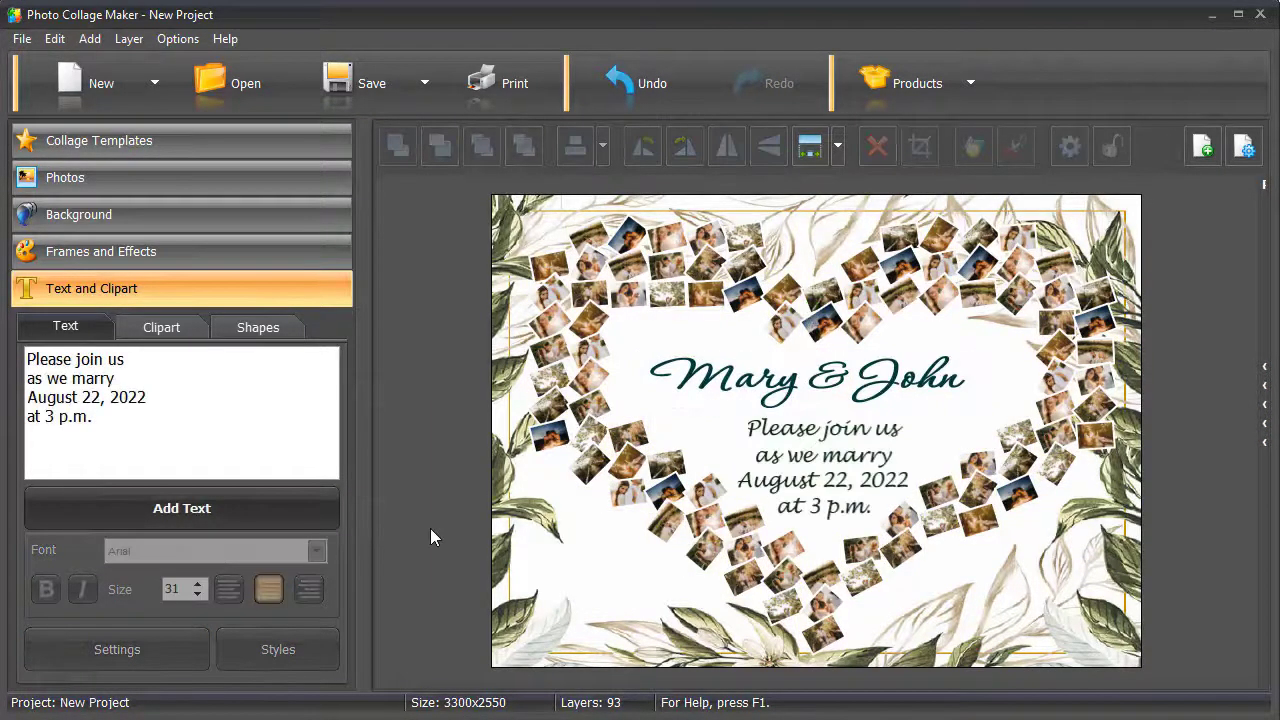